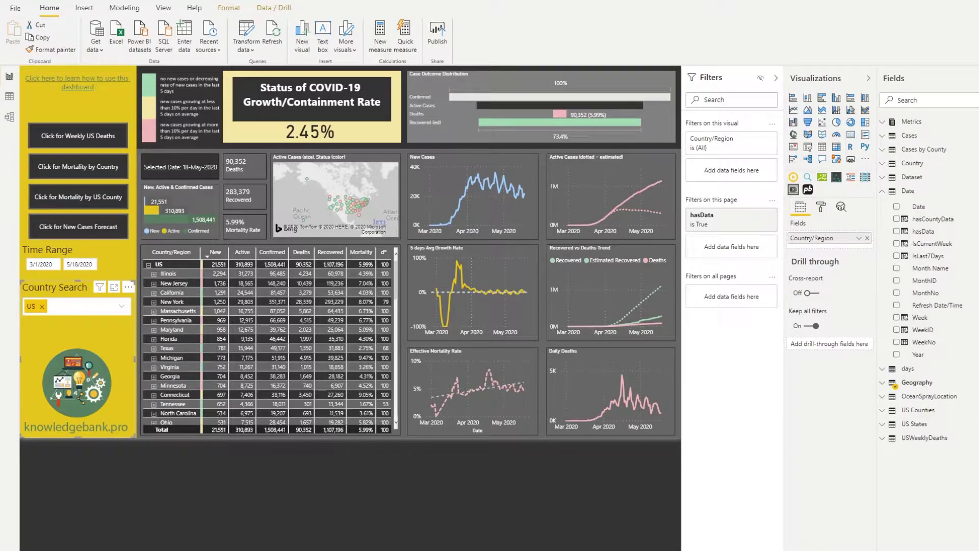
Hide the report's Filters pane and examine the Date, WeekID and WeekNo columns of the Date table
{"action": "left_click", "coordinate": [775, 78]}
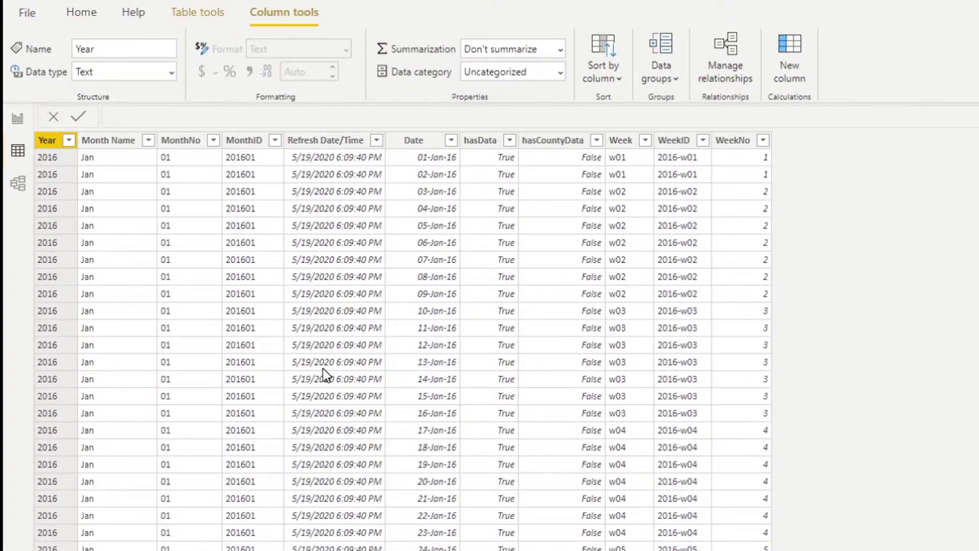
{"action": "left_click", "coordinate": [414, 140]}
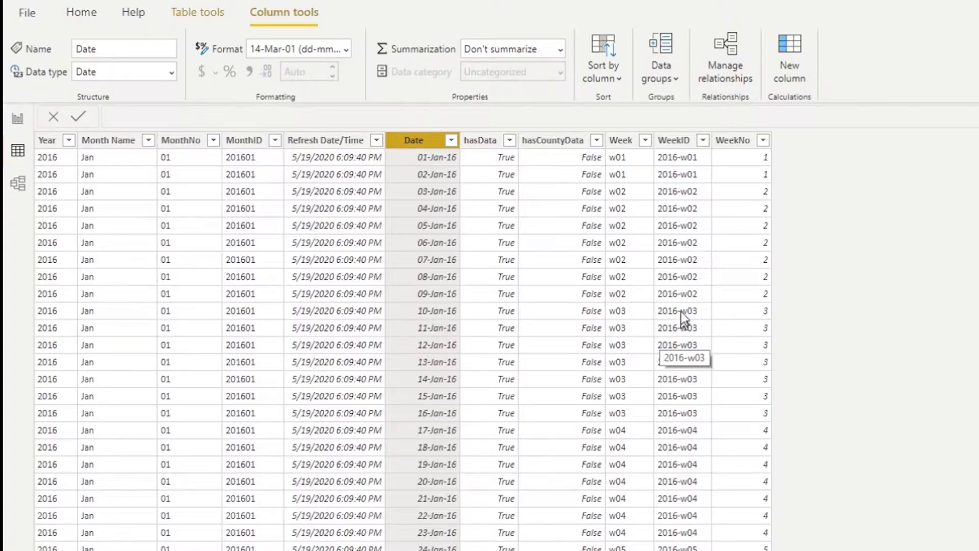
{"action": "left_click", "coordinate": [679, 147]}
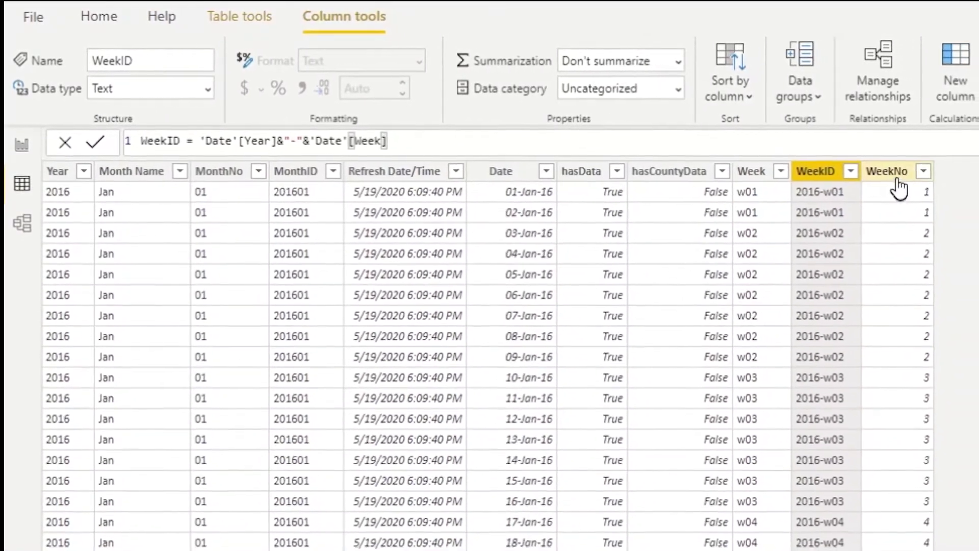
{"action": "left_click", "coordinate": [898, 176]}
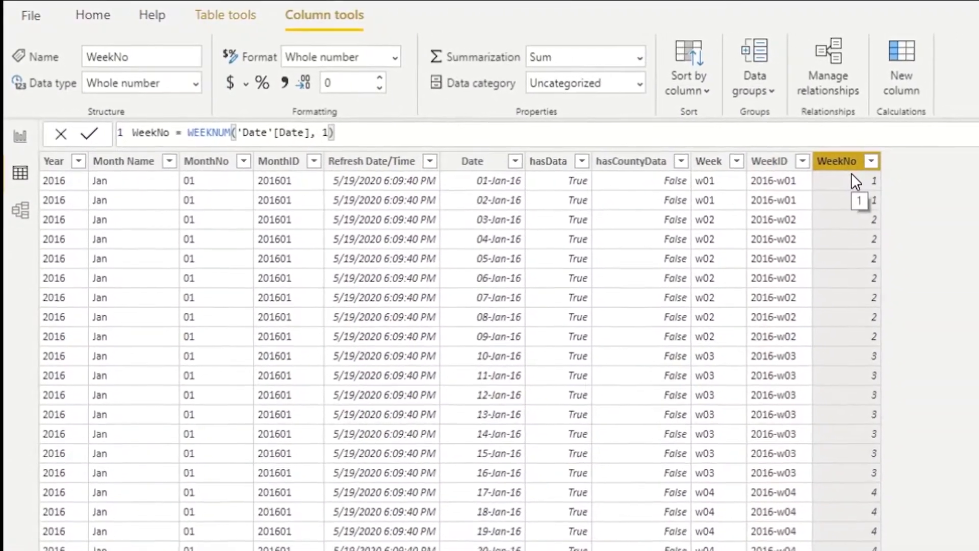
Add a new calculated column named IsCurrentWeek to the Date table, leaving its expression empty
{"action": "right_click", "coordinate": [849, 161]}
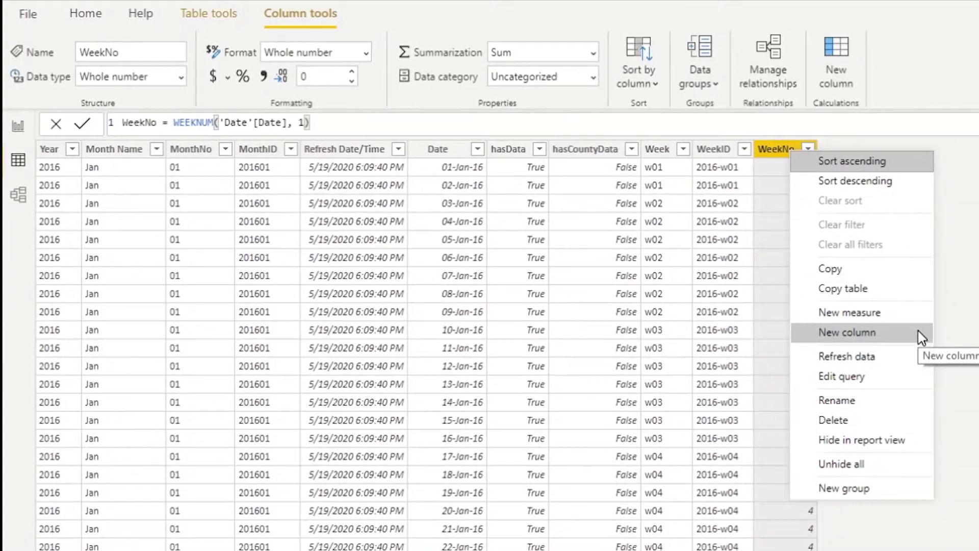
{"action": "left_click", "coordinate": [936, 339]}
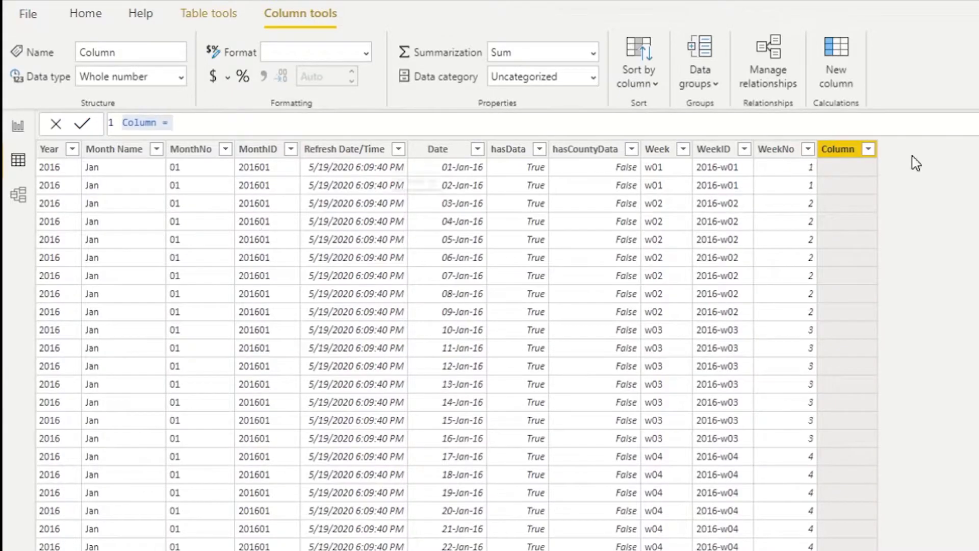
{"action": "double_click", "coordinate": [134, 125]}
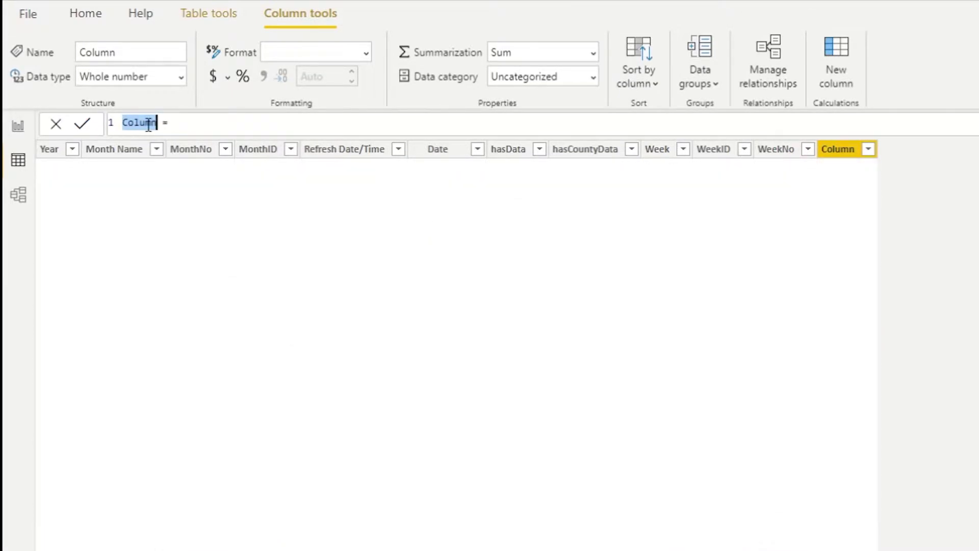
{"action": "type", "text": "Is"}
{"action": "type", "text": "CurrentW"}
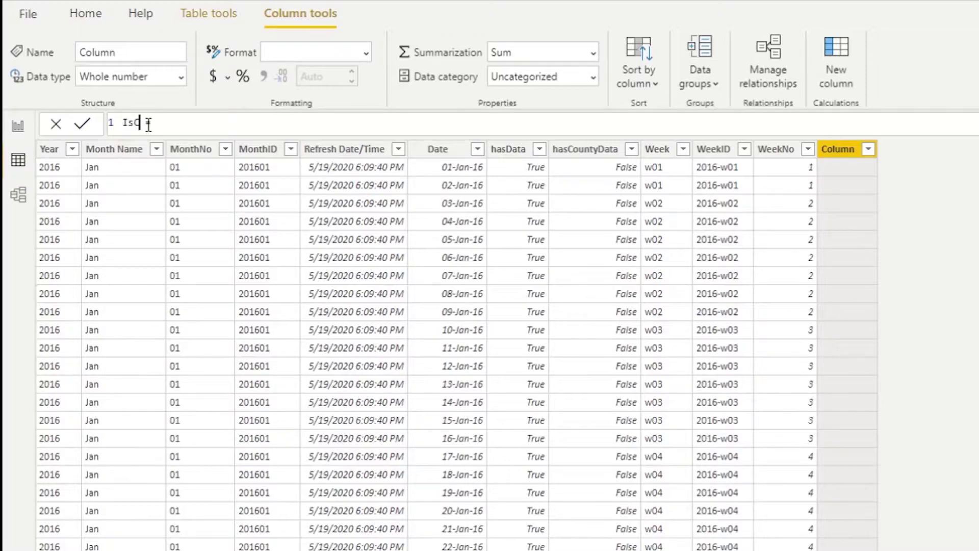
{"action": "type", "text": "eek ="}
{"action": "key", "text": "Return"}
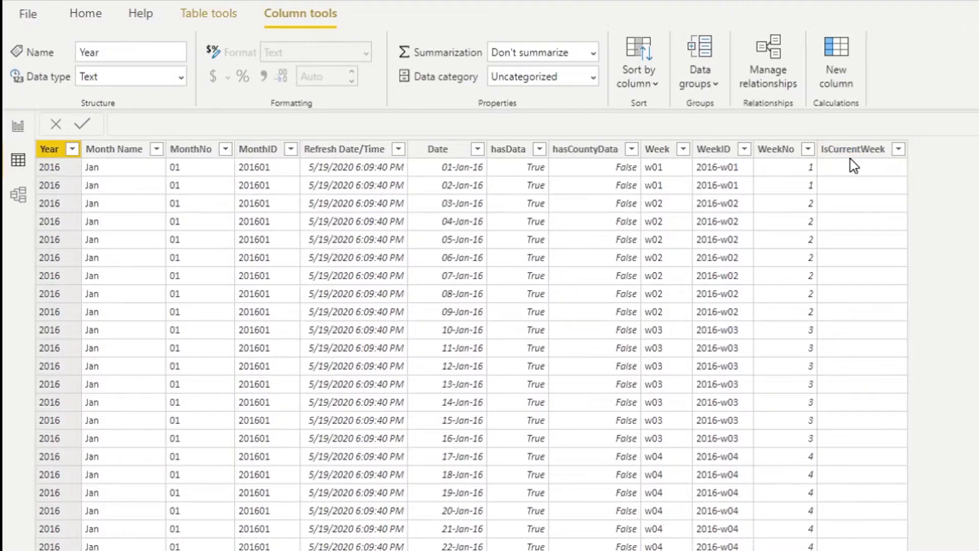
Set the IsCurrentWeek column's formula to TODAY()
{"action": "left_click", "coordinate": [872, 149]}
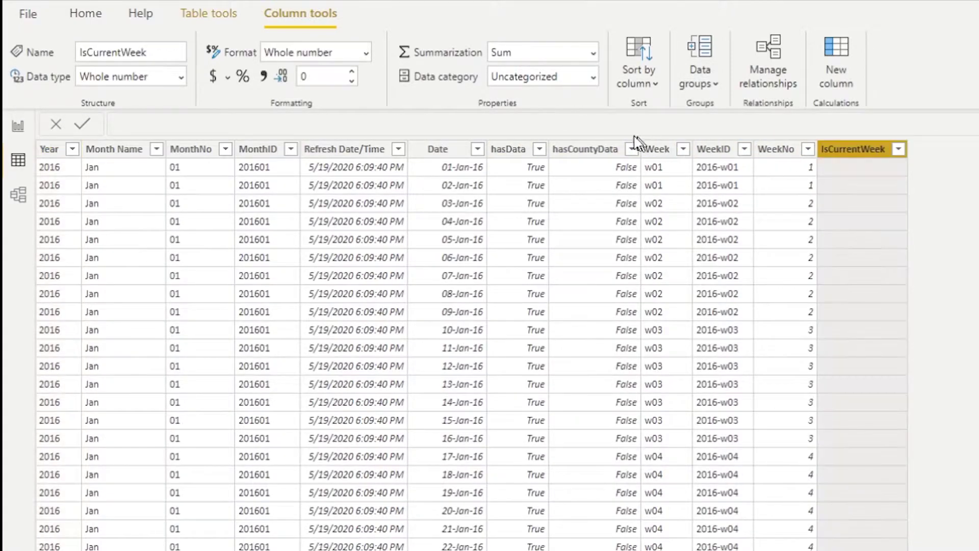
{"action": "left_click", "coordinate": [586, 128]}
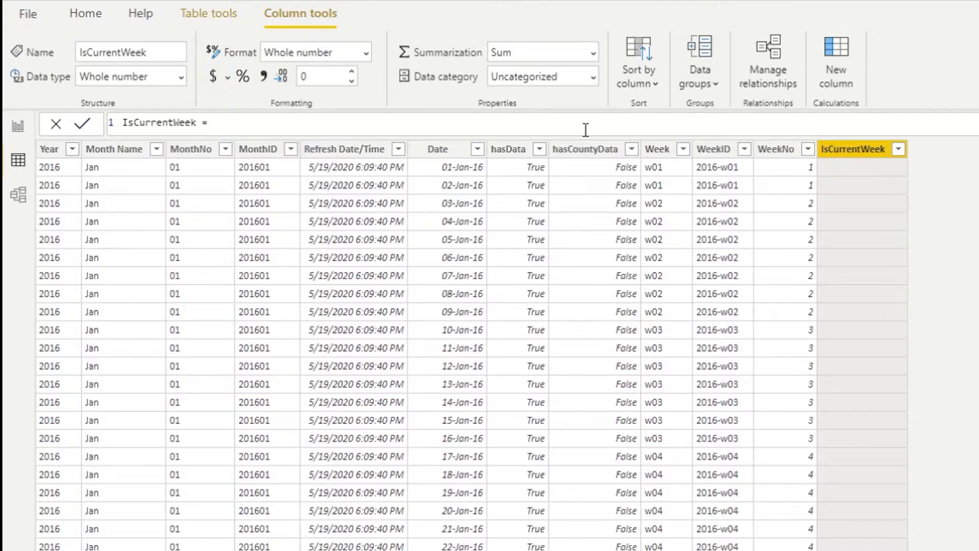
{"action": "type", "text": "to"}
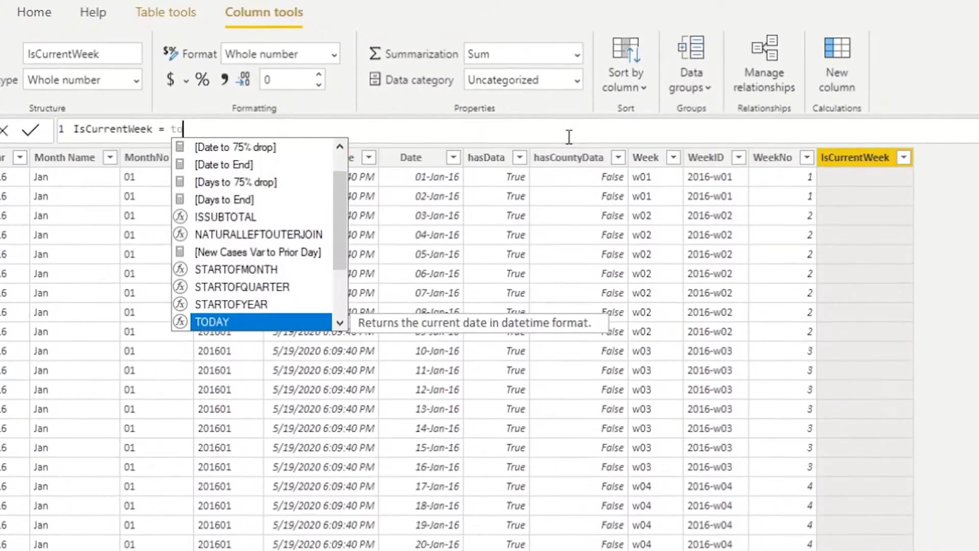
{"action": "key", "text": "Tab"}
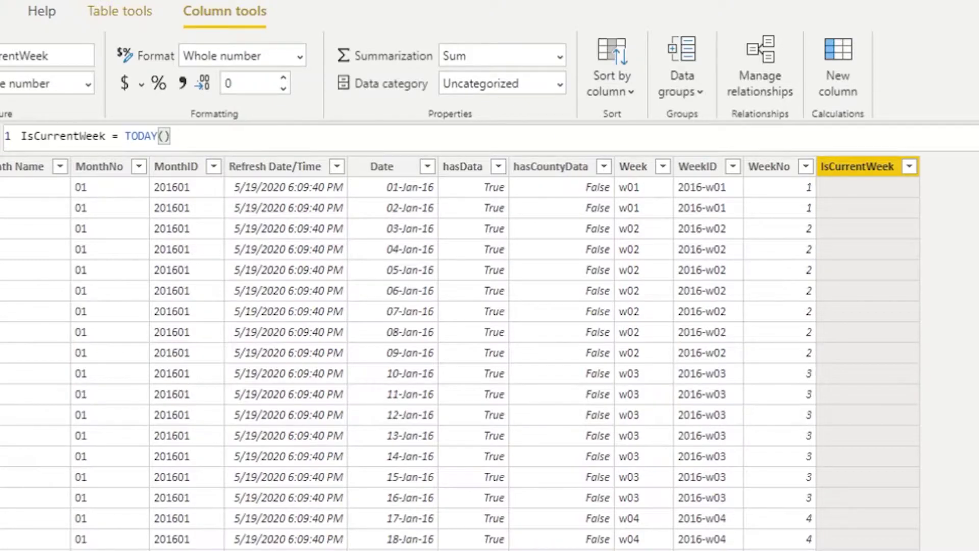
{"action": "key", "text": "Return"}
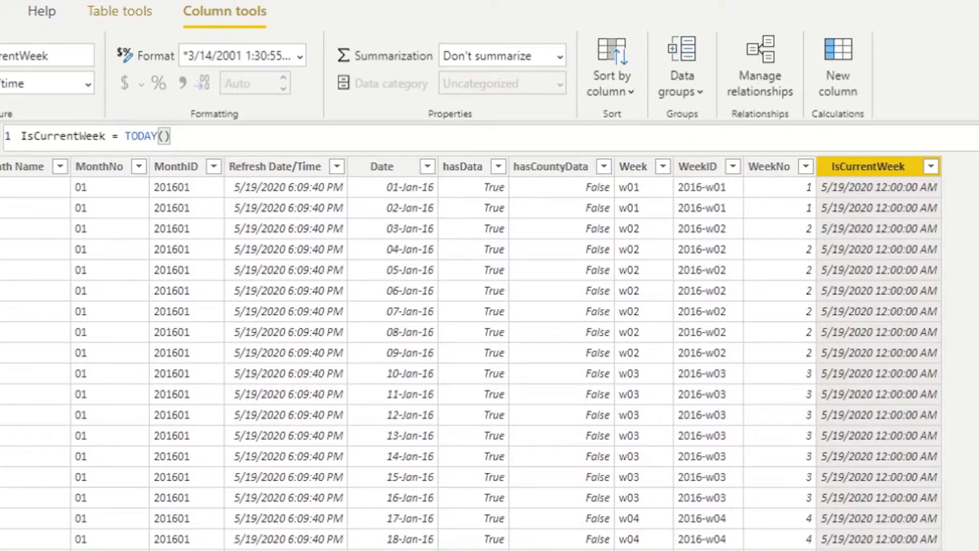
Wrap the IsCurrentWeek expression in a condition so it reads IF('Date'[Date] = TODAY(), "Y", "N")
{"action": "left_click", "coordinate": [125, 136]}
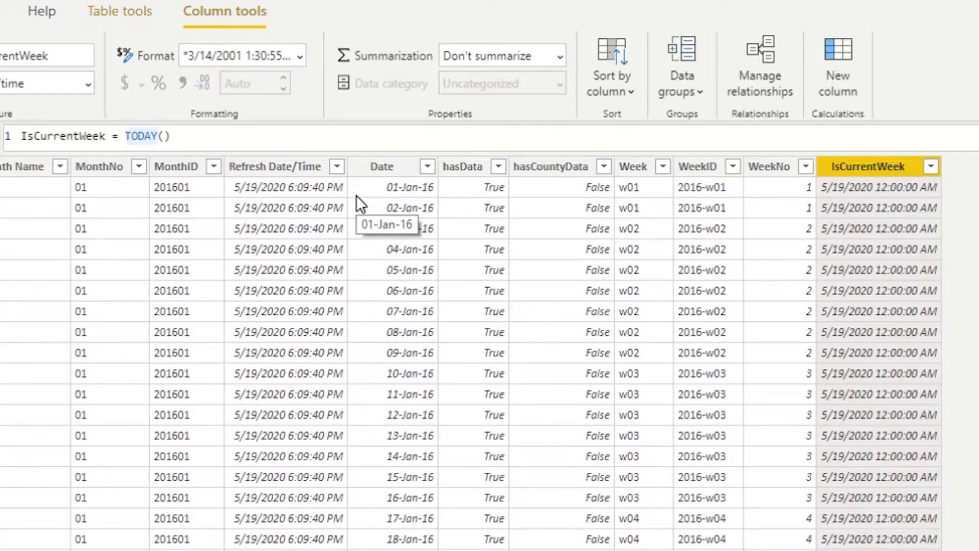
{"action": "type", "text": "if"}
{"action": "key", "text": "Tab"}
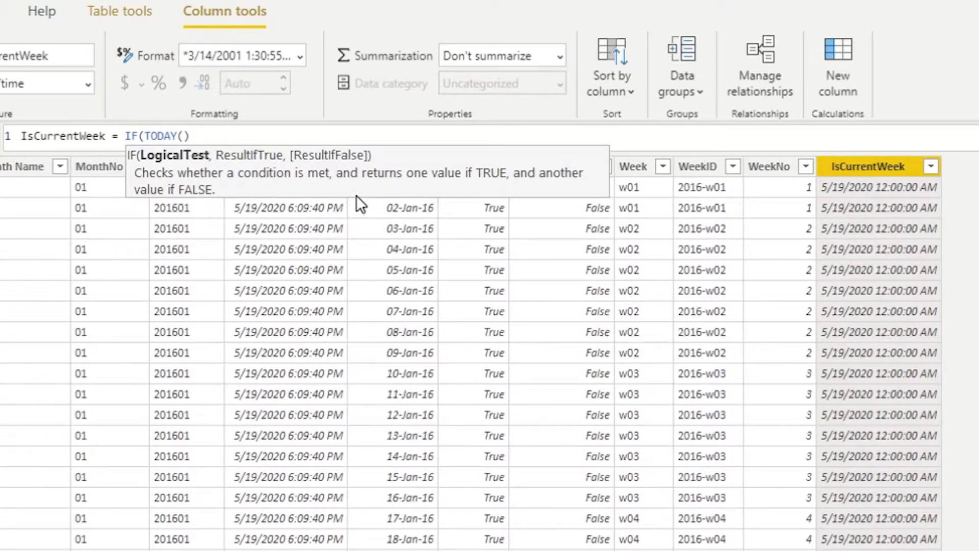
{"action": "type", "text": "date"}
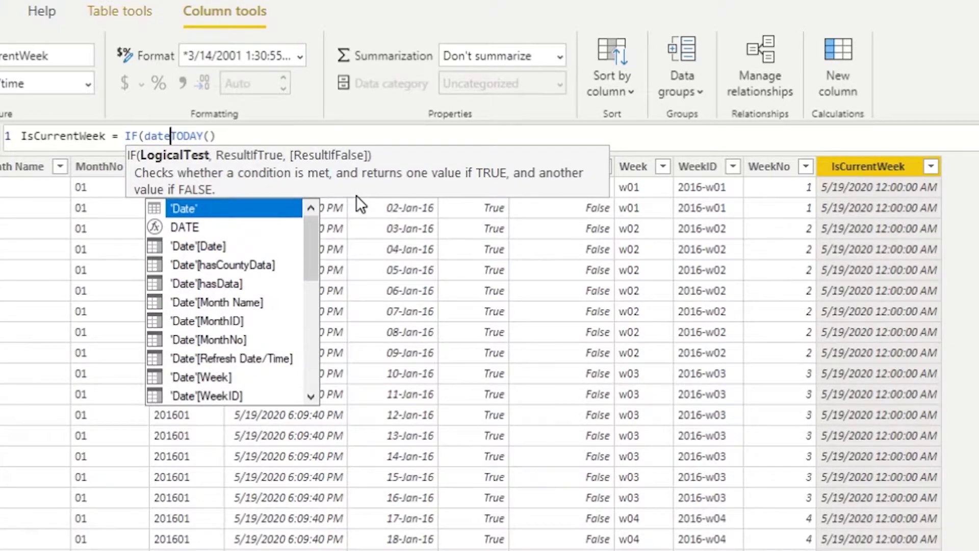
{"action": "left_click", "coordinate": [210, 246]}
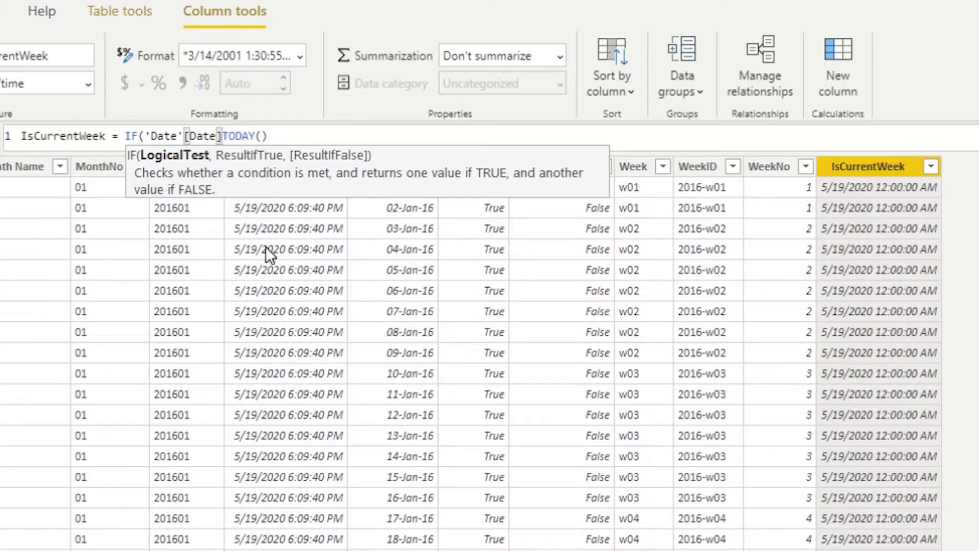
{"action": "type", "text": "="}
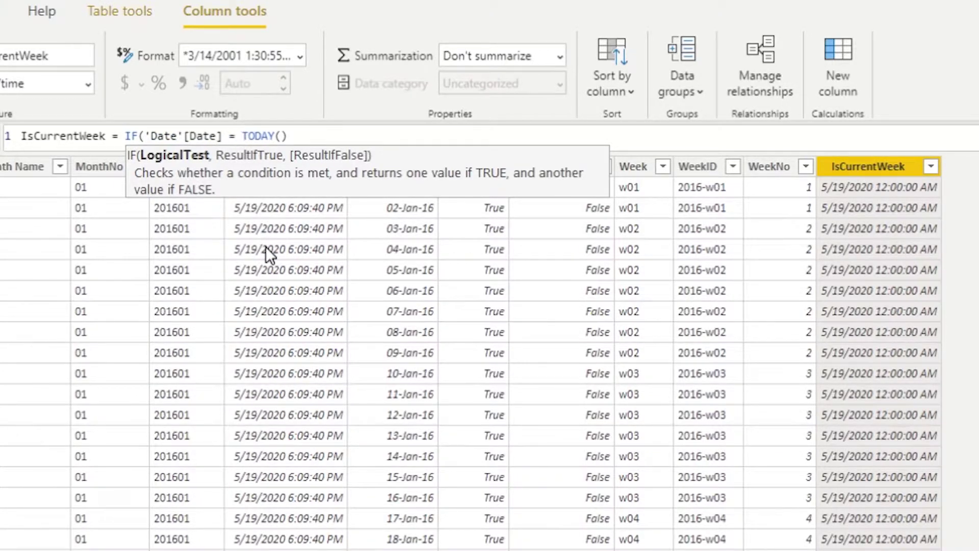
{"action": "left_click", "coordinate": [308, 134]}
{"action": "type", "text": ", "}
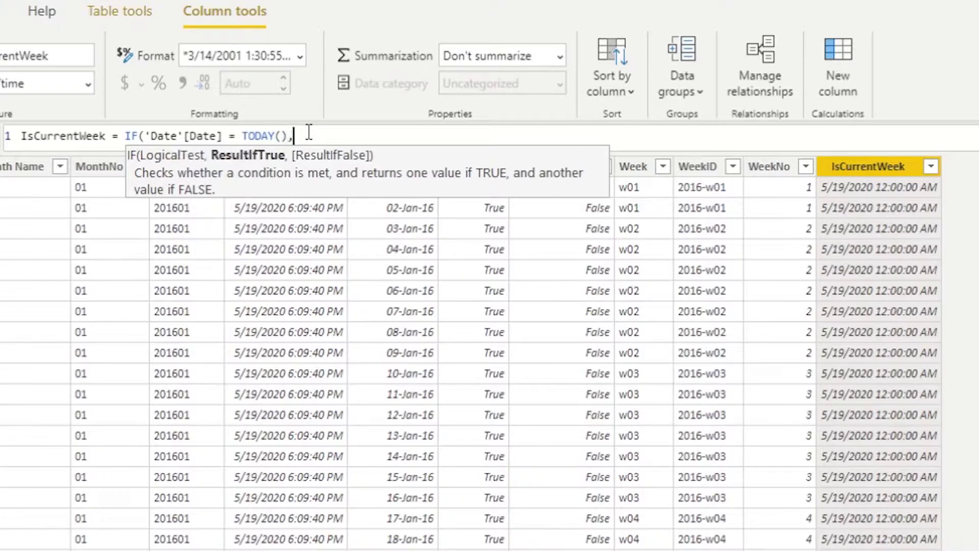
{"action": "type", "text": "\"Y\", \"N"}
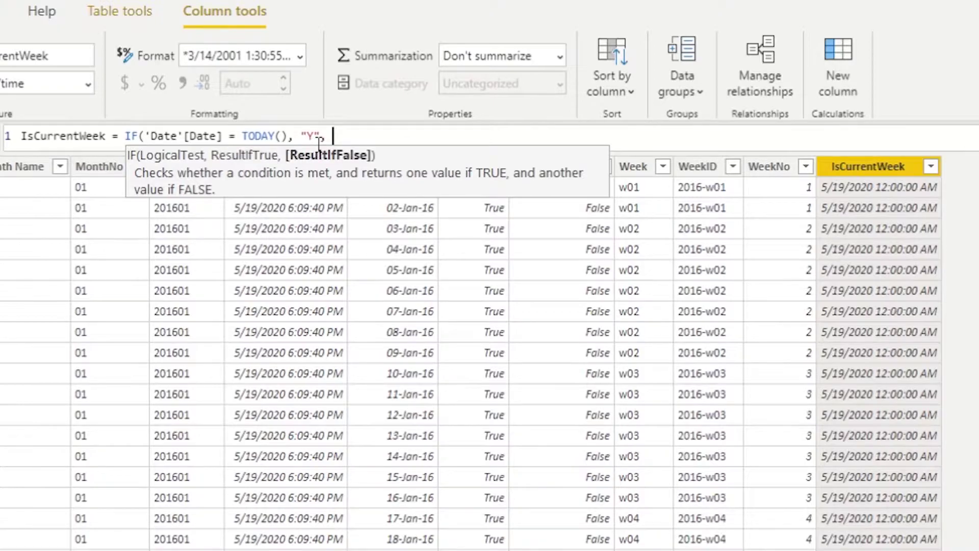
{"action": "type", "text": "\")"}
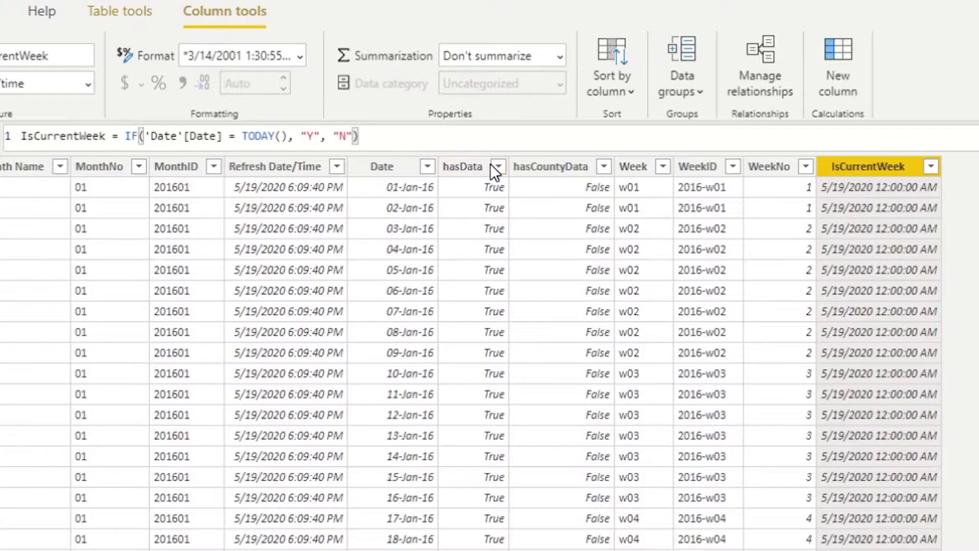
{"action": "key", "text": "Return"}
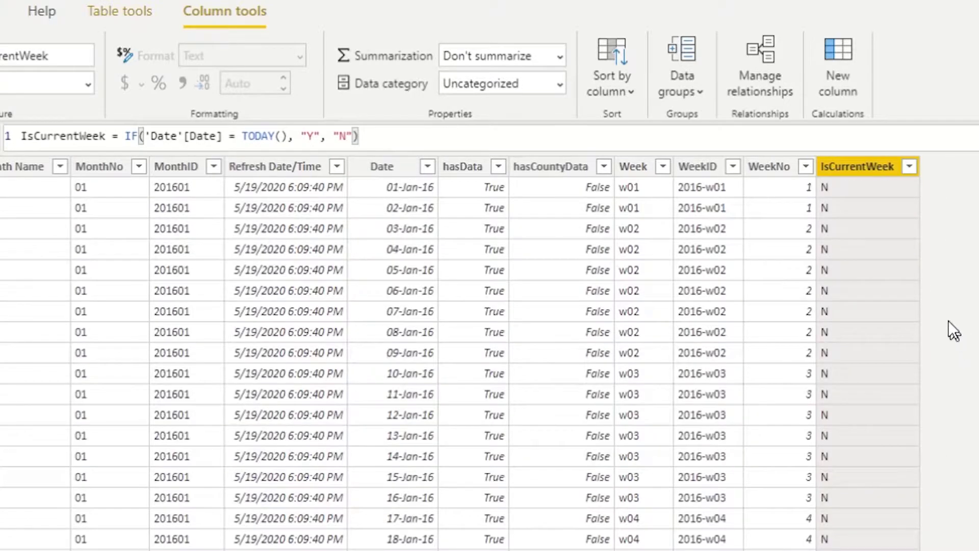
Filter the IsCurrentWeek column to show only the rows with Y
{"action": "left_click", "coordinate": [909, 166]}
{"action": "left_click", "coordinate": [963, 389]}
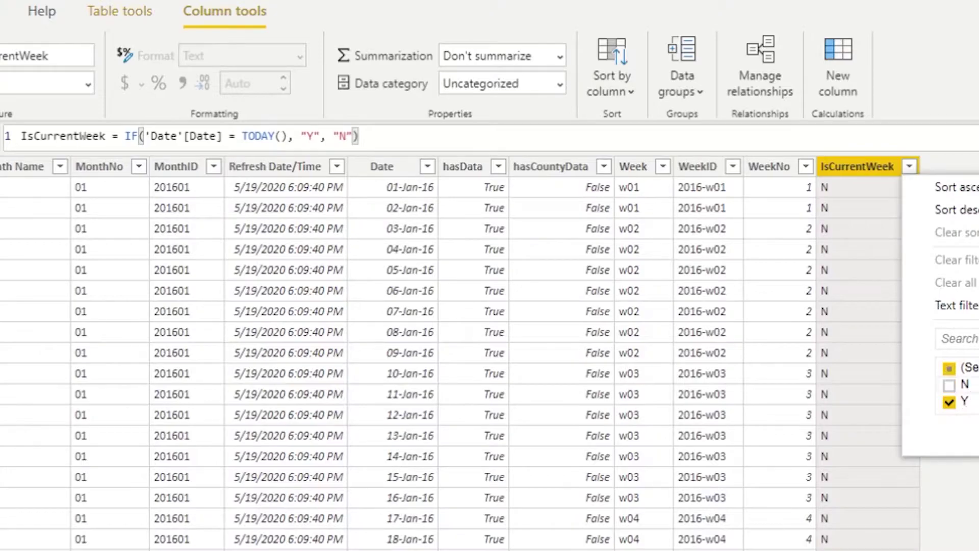
{"action": "left_click", "coordinate": [977, 439]}
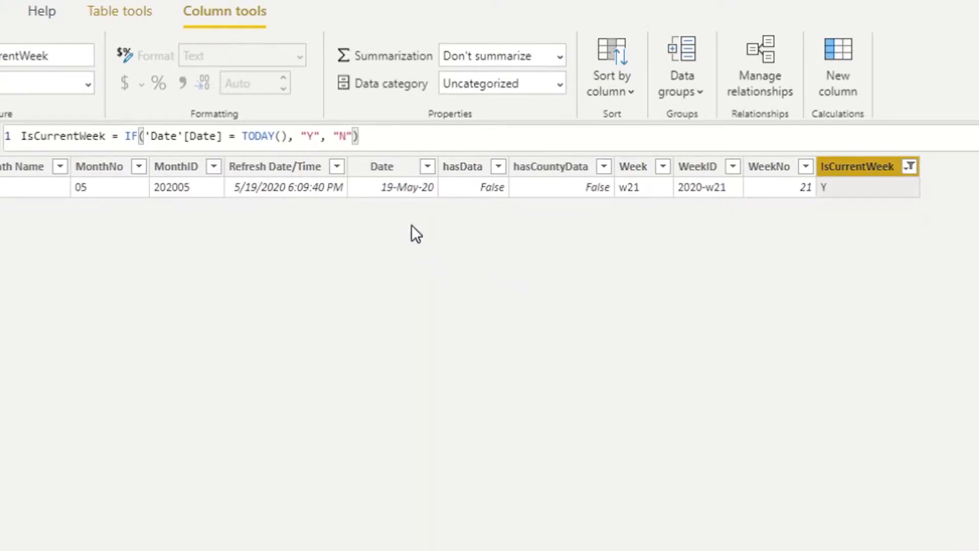
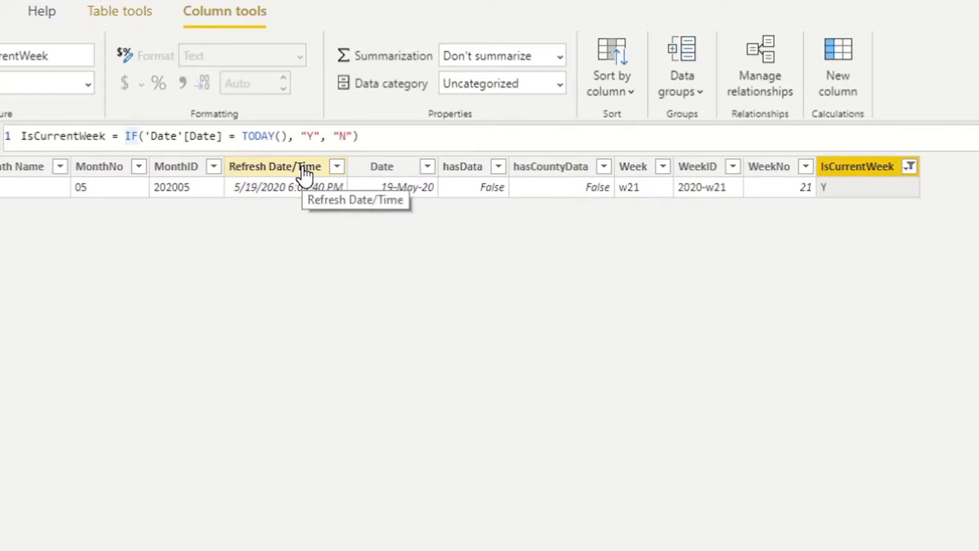
Declare a variable CurrentWeek on its own line above the IF expression and begin its definition with CALCULATE
{"action": "key", "text": "shift+Return"}
{"action": "key", "text": "shift+Return"}
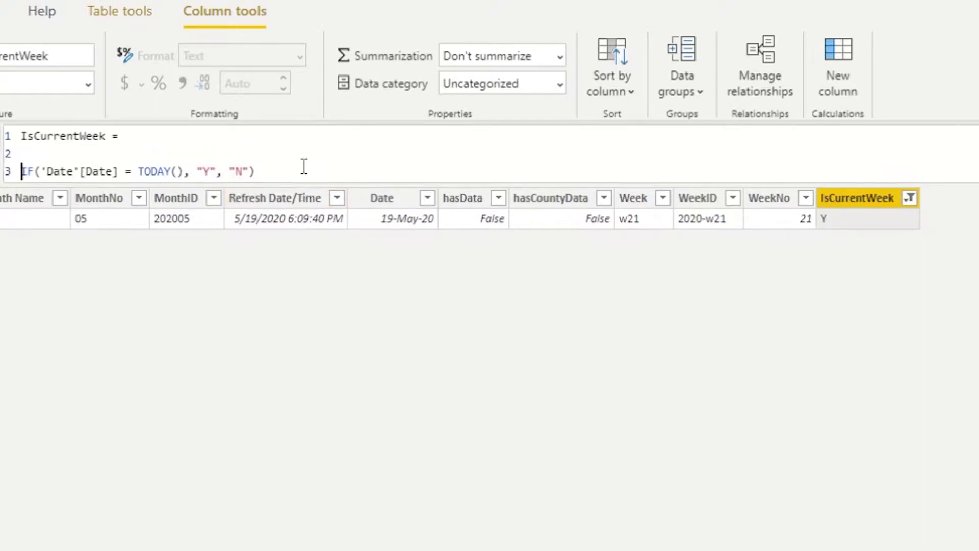
{"action": "left_click", "coordinate": [211, 152]}
{"action": "type", "text": "var CurrentWeek"}
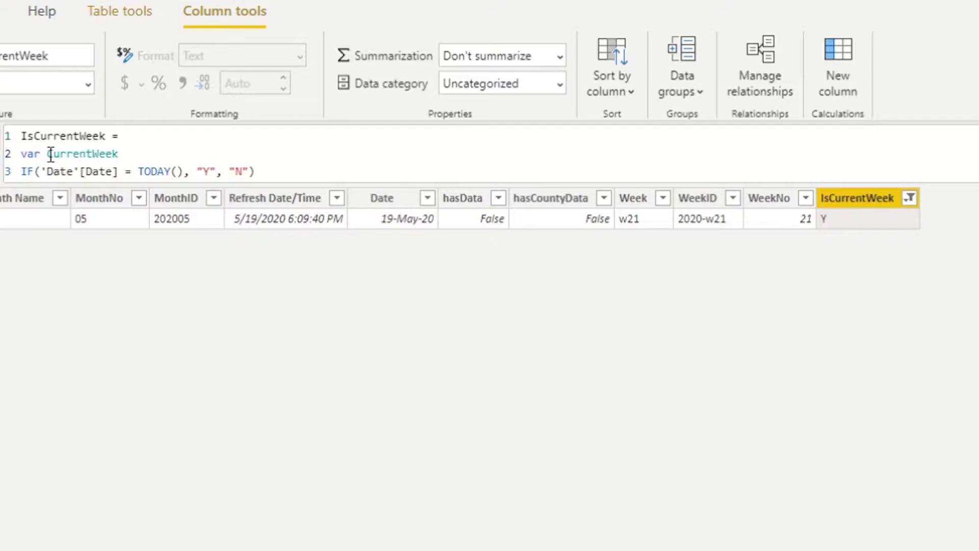
{"action": "type", "text": " ="}
{"action": "type", "text": "cal"}
{"action": "key", "text": "Tab"}
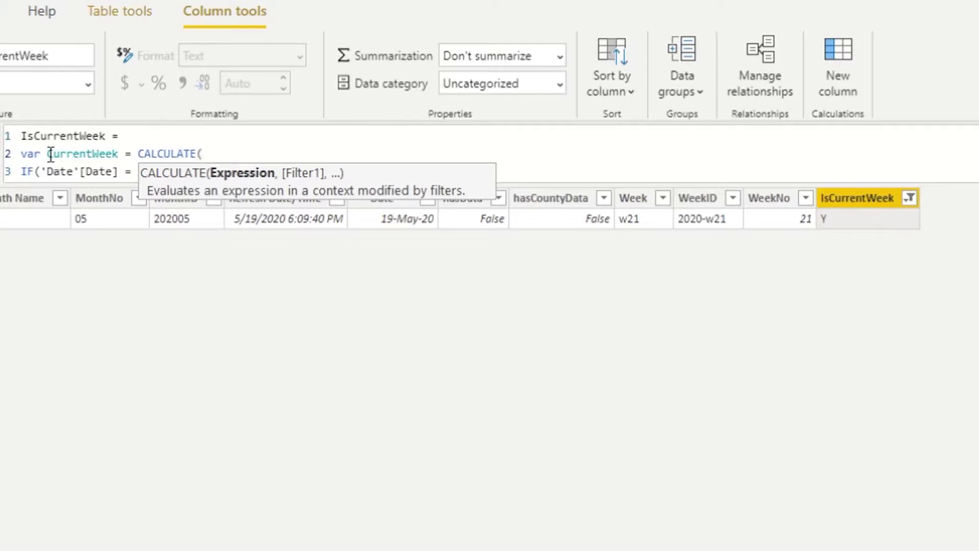
Enter MAX of 'Date'[WeekID] as the expression CALCULATE evaluates in the CurrentWeek variable
{"action": "type", "text": "max"}
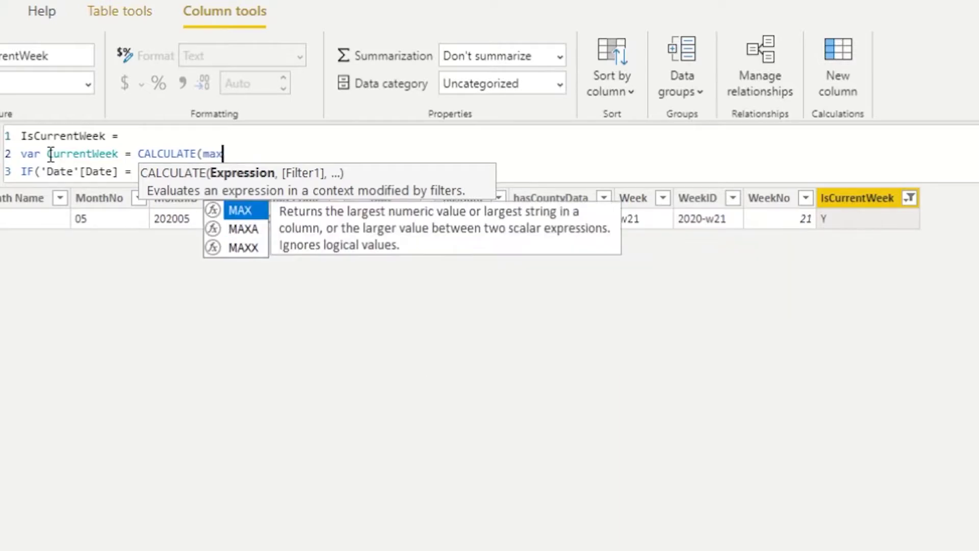
{"action": "type", "text": "("}
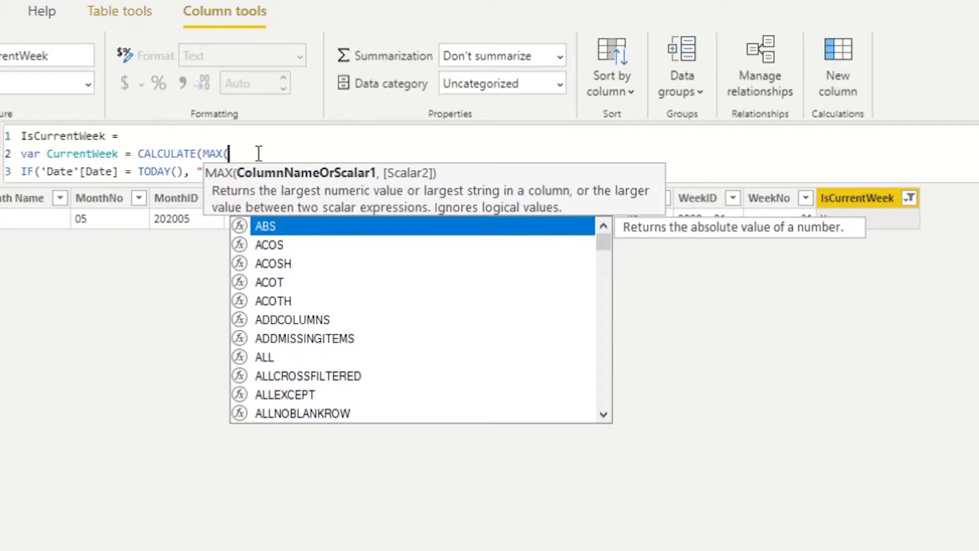
{"action": "type", "text": "'"}
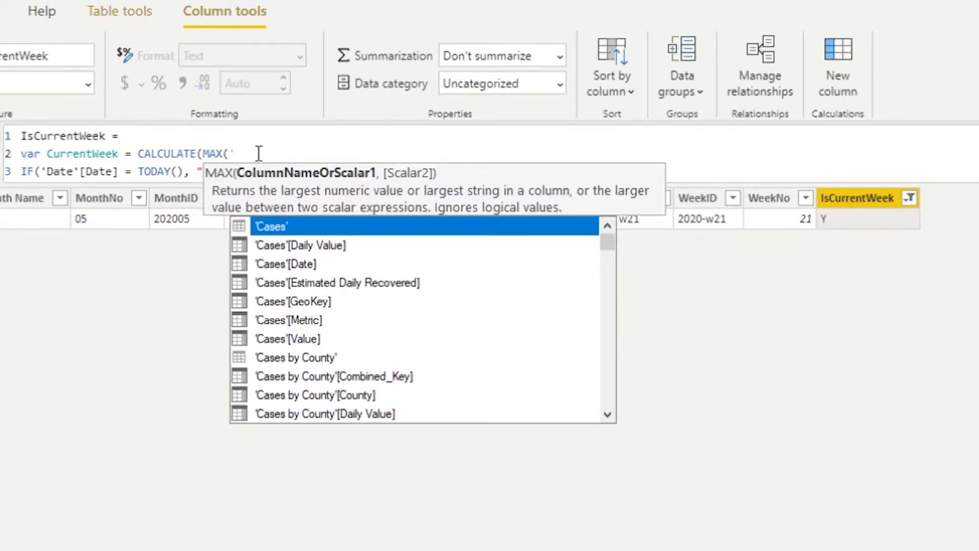
{"action": "type", "text": "date"}
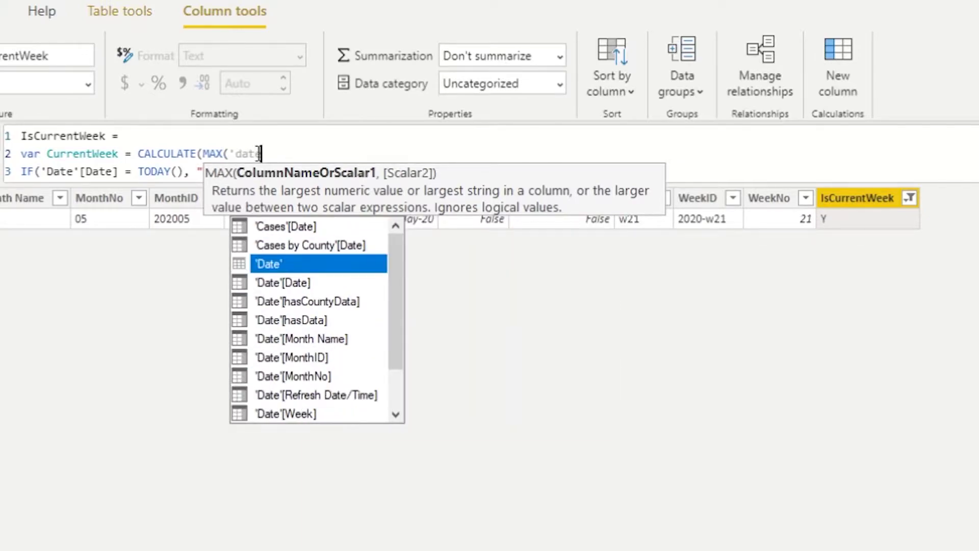
{"action": "key", "text": "Down"}
{"action": "key", "text": "Down"}
{"action": "key", "text": "Down"}
{"action": "key", "text": "Down"}
{"action": "key", "text": "Down"}
{"action": "key", "text": "Down"}
{"action": "key", "text": "Down"}
{"action": "key", "text": "Down"}
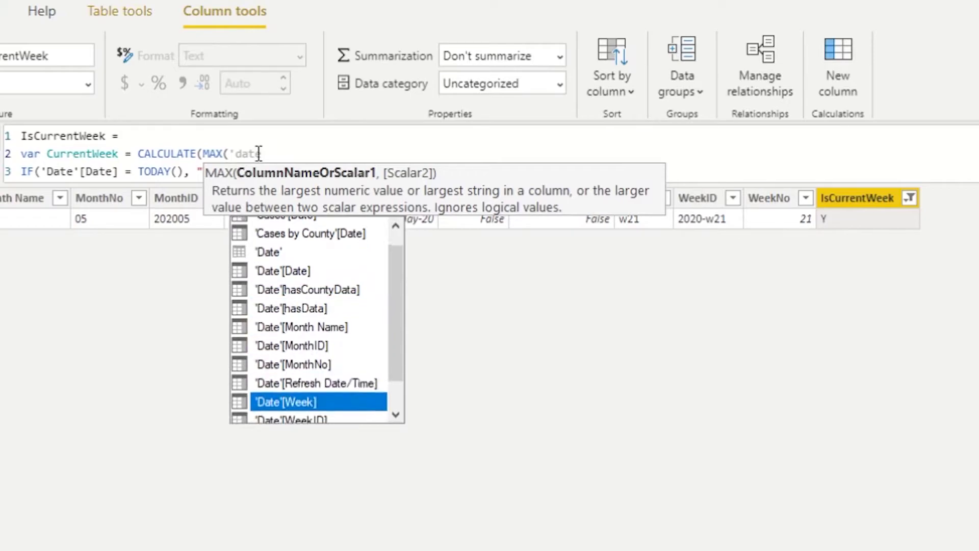
{"action": "key", "text": "Down"}
{"action": "key", "text": "Down"}
{"action": "key", "text": "Up"}
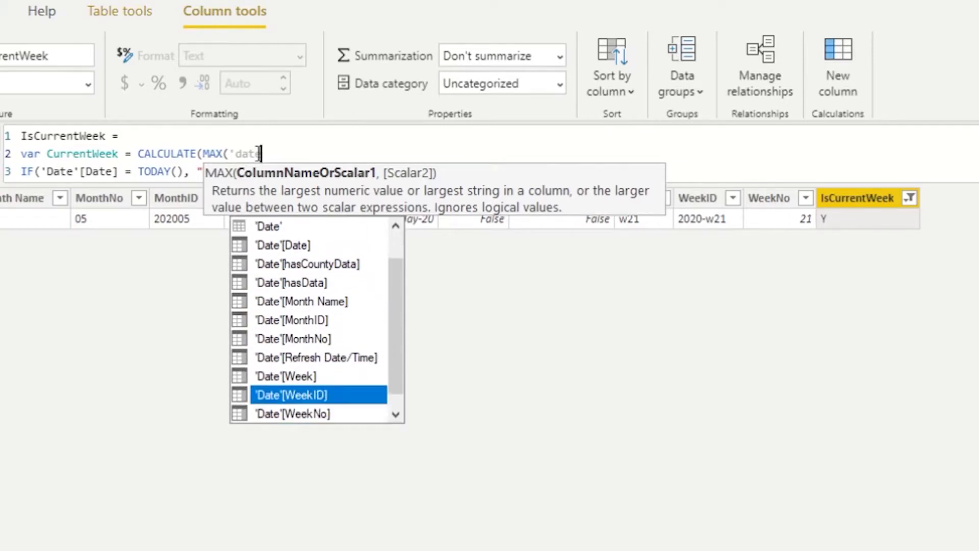
{"action": "key", "text": "Tab"}
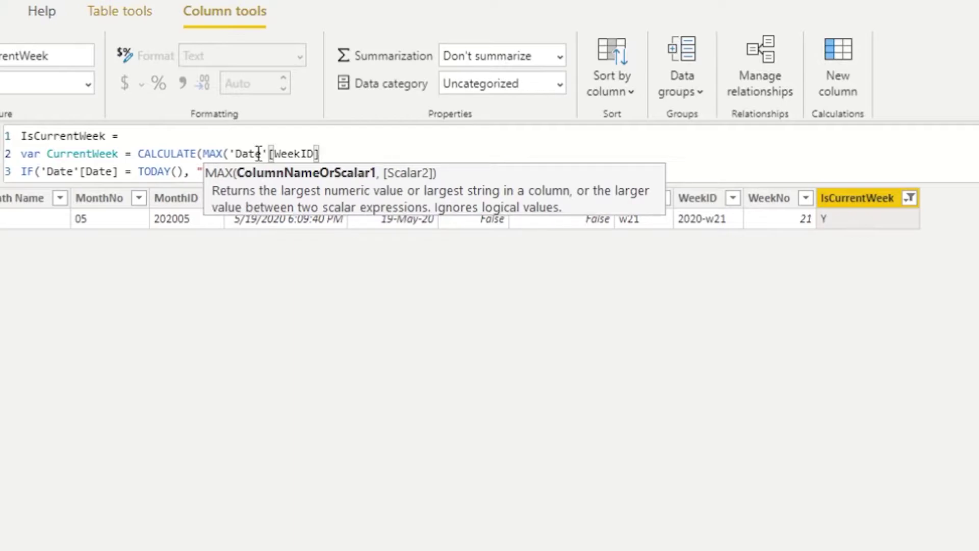
{"action": "key", "text": "BackSpace"}
{"action": "key", "text": "Escape"}
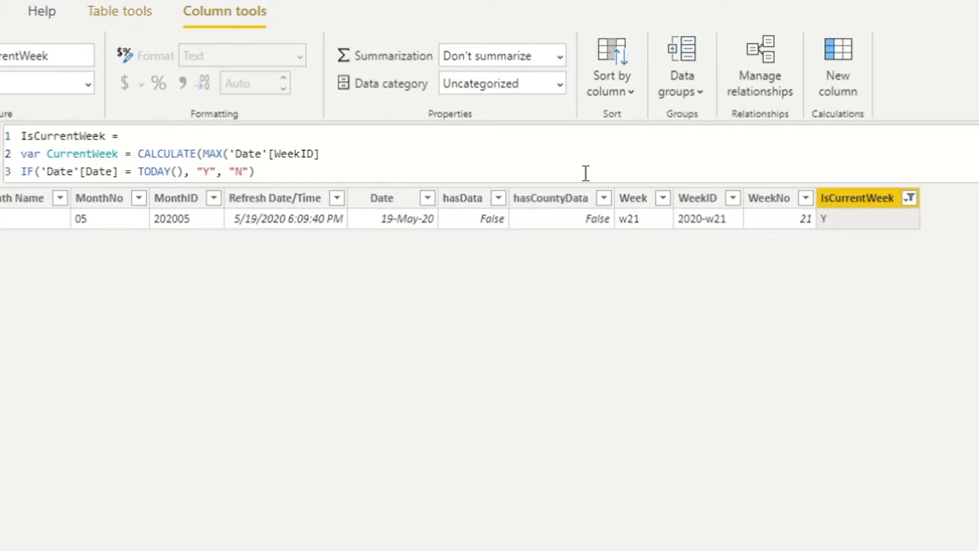
Add a FILTER over ALL('Date') after the MAX expression in the CurrentWeek definition
{"action": "key", "text": "ctrl+shift+space"}
{"action": "type", "text": ", fi"}
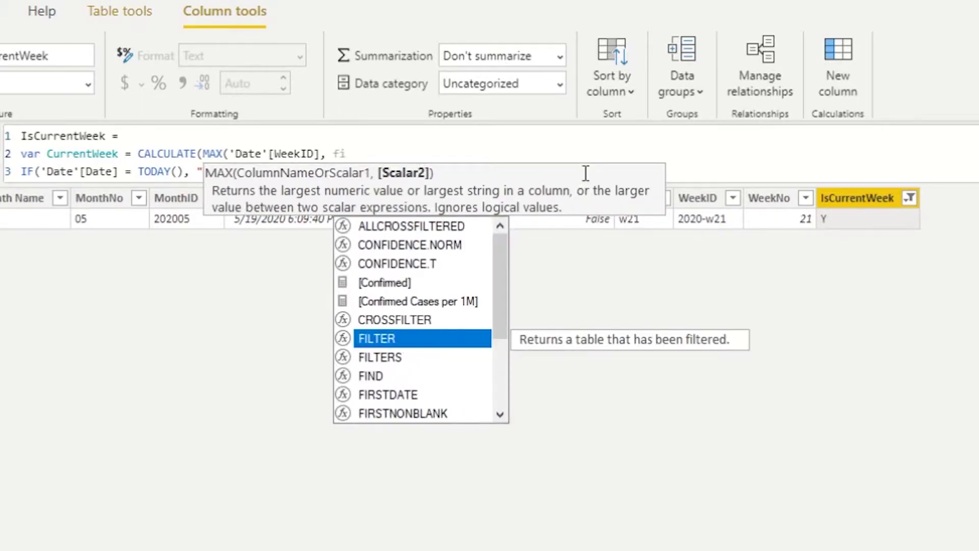
{"action": "key", "text": "Tab"}
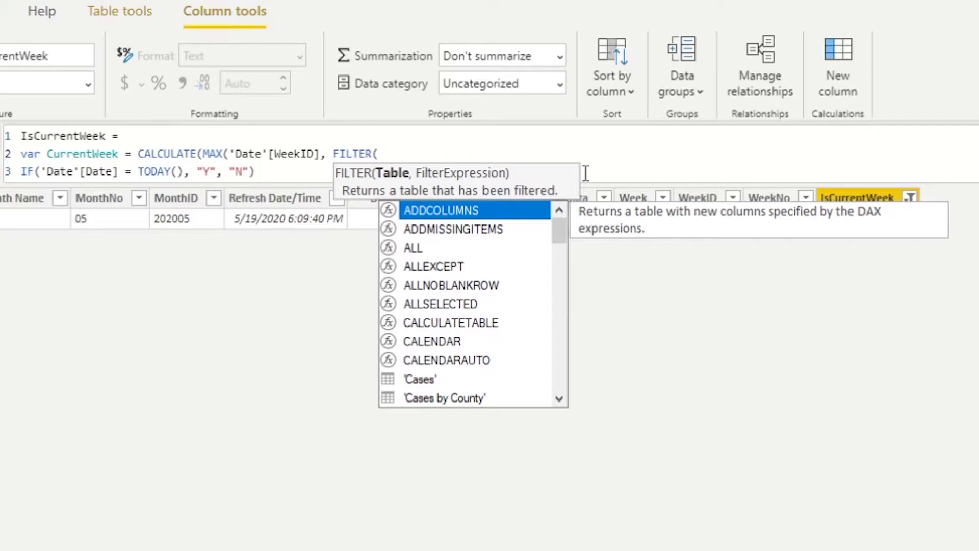
{"action": "type", "text": "all"}
{"action": "key", "text": "Tab"}
{"action": "type", "text": "date"}
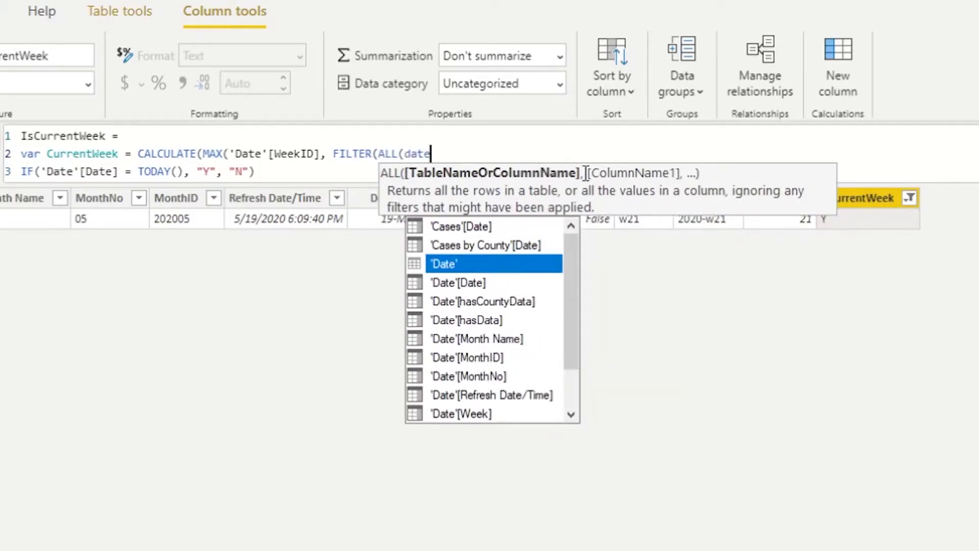
{"action": "key", "text": "Tab"}
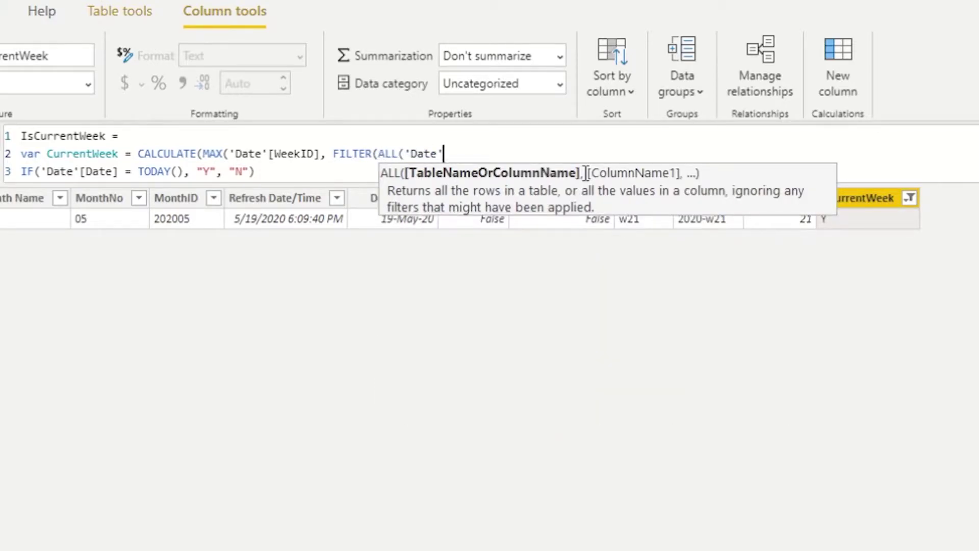
{"action": "type", "text": ")"}
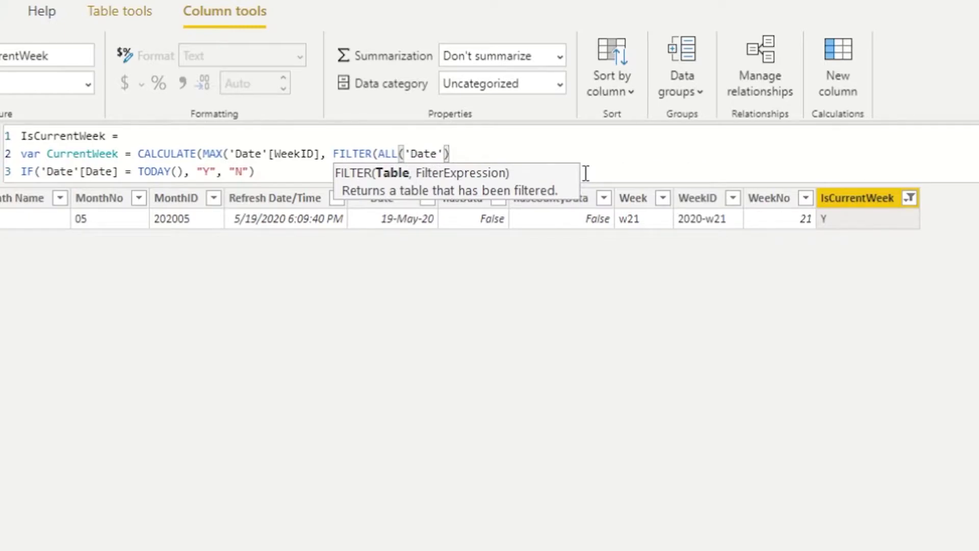
{"action": "type", "text": ","}
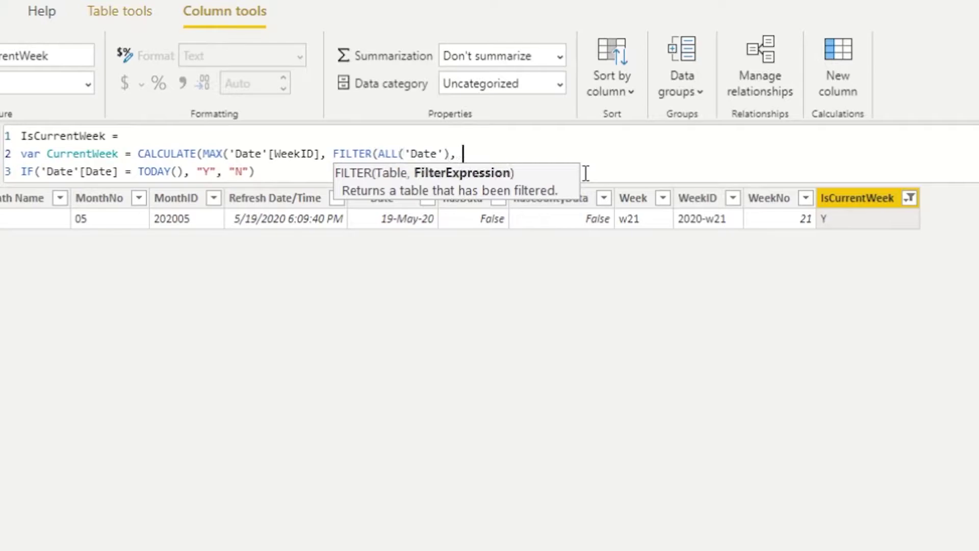
Set the filter condition to 'Date'[Date] = TODAY() and add closing parentheses to the CurrentWeek definition
{"action": "type", "text": " date"}
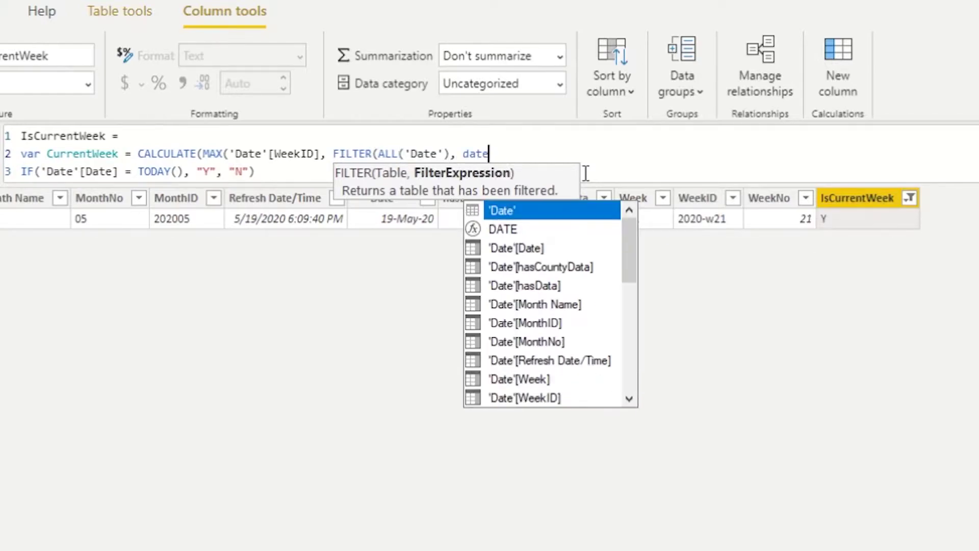
{"action": "key", "text": "Down"}
{"action": "key", "text": "Down"}
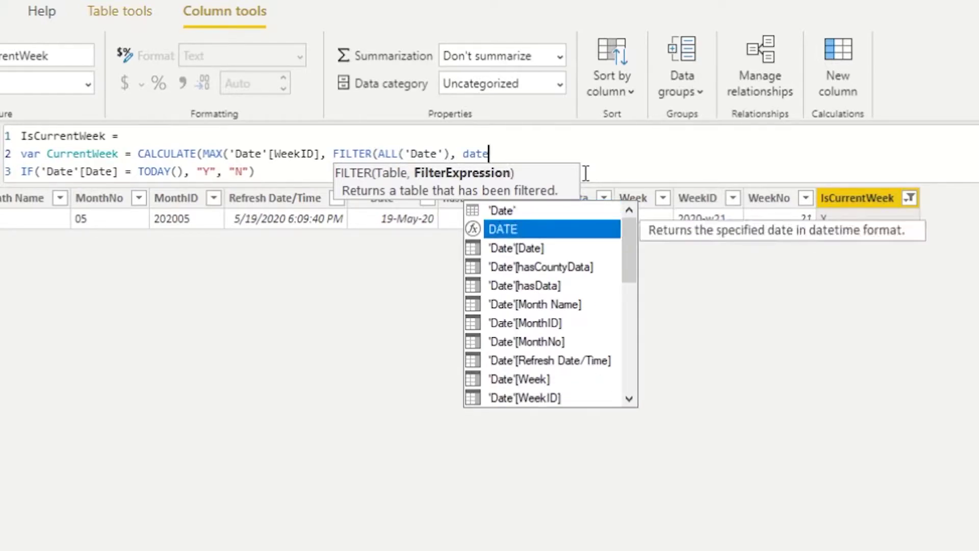
{"action": "key", "text": "Tab"}
{"action": "type", "text": "= tod"}
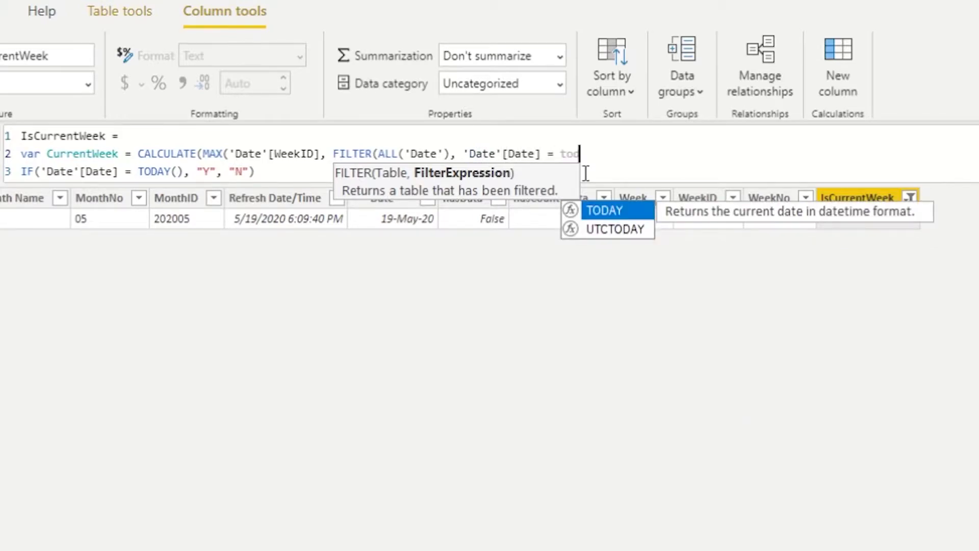
{"action": "key", "text": "Tab"}
{"action": "type", "text": ")"}
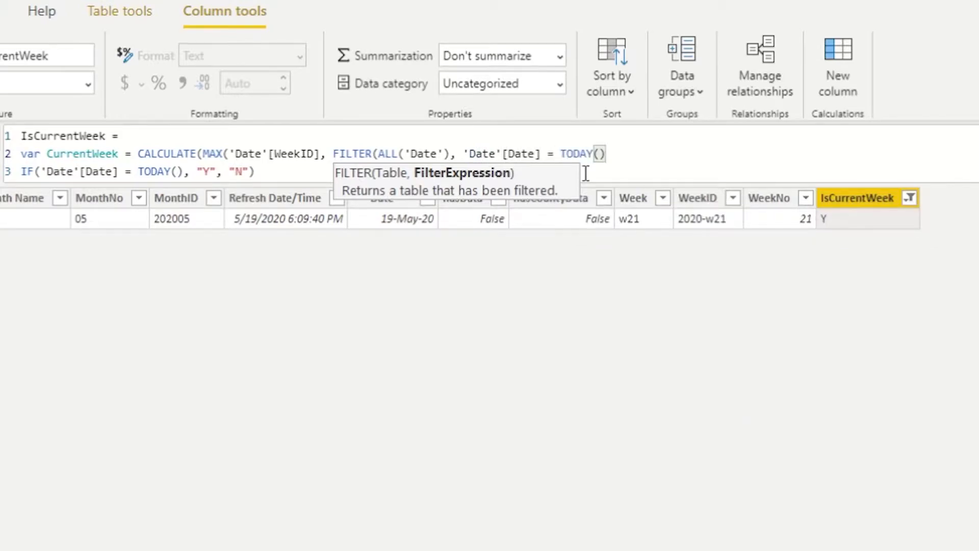
{"action": "type", "text": "))"}
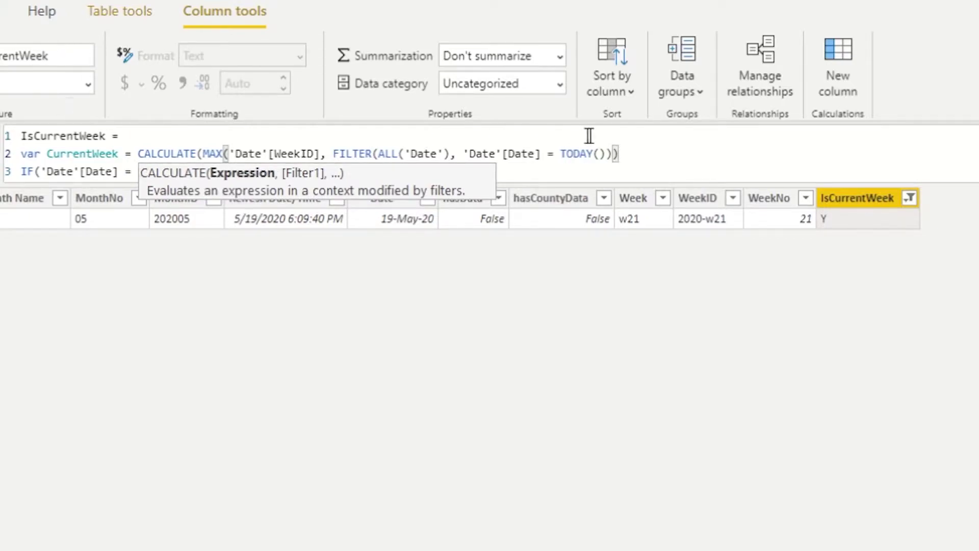
{"action": "left_click_drag", "start_coordinate": [635, 153], "coordinate": [138, 153]}
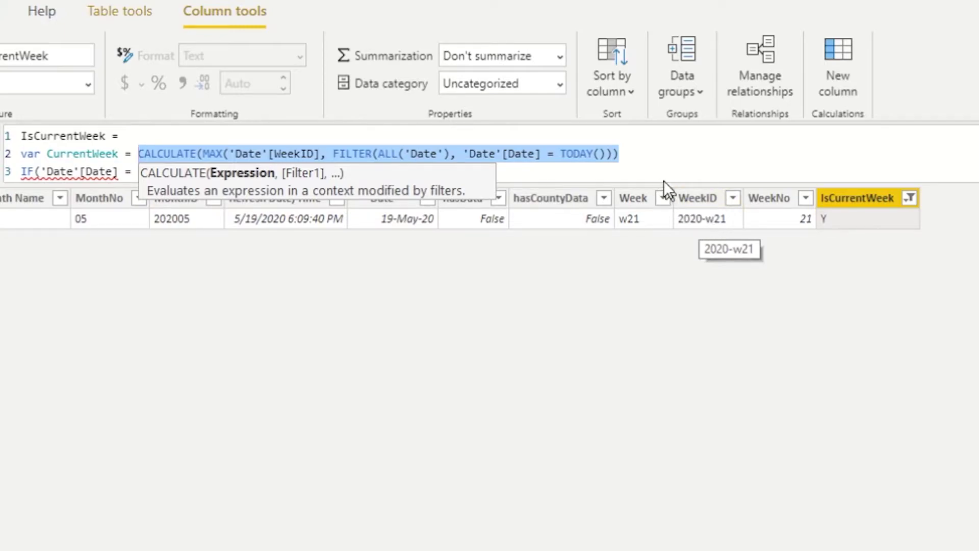
{"action": "left_click", "coordinate": [639, 152]}
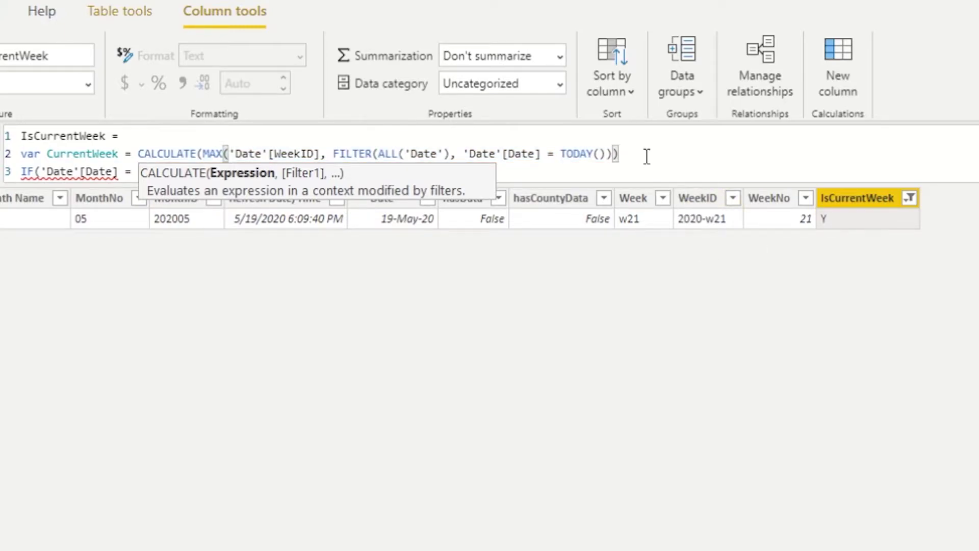
Insert a blank line below the CurrentWeek variable and delete the old IF expression beneath it
{"action": "key", "text": "Return"}
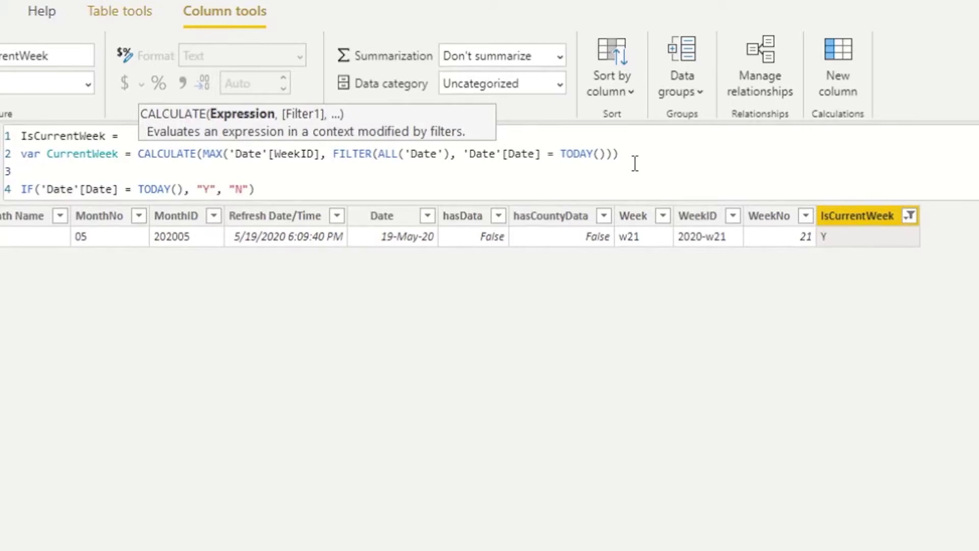
{"action": "key", "text": "Return"}
{"action": "key", "text": "Delete"}
{"action": "left_click_drag", "start_coordinate": [255, 189], "coordinate": [4, 194]}
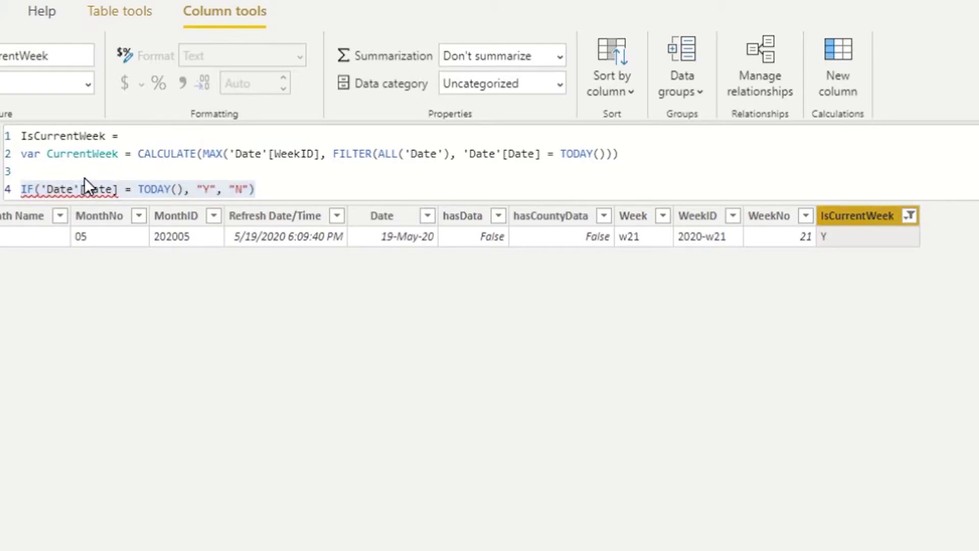
{"action": "left_click", "coordinate": [291, 191]}
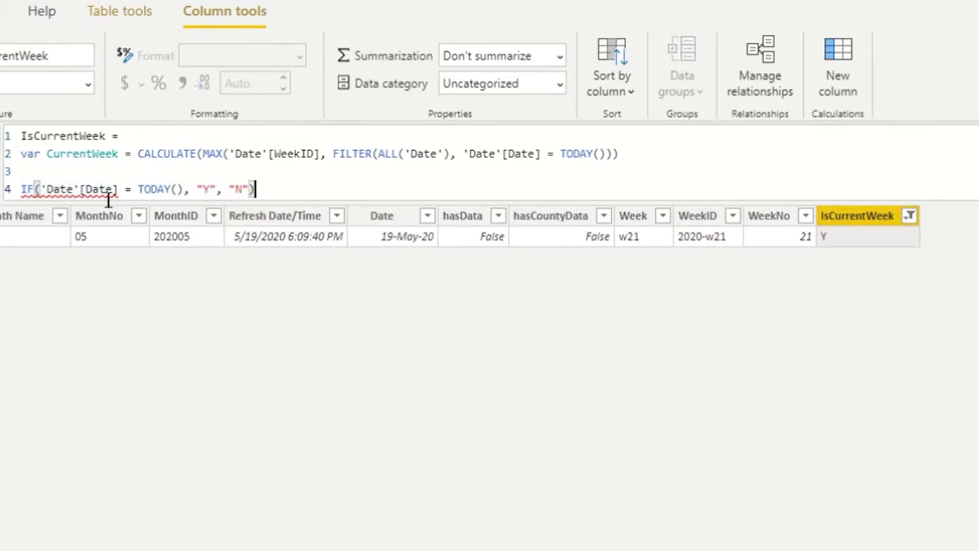
{"action": "left_click_drag", "start_coordinate": [255, 189], "coordinate": [34, 188]}
{"action": "key", "text": "BackSpace"}
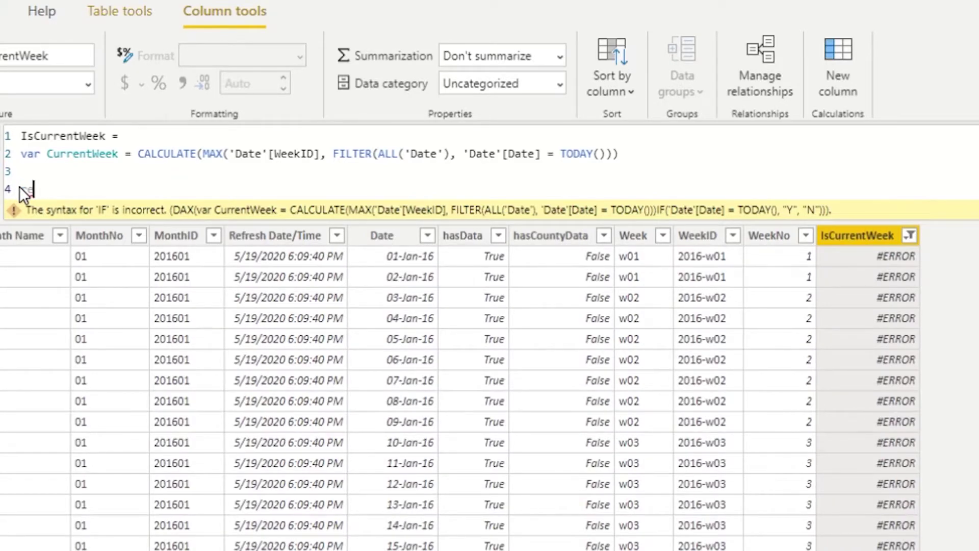
{"action": "key", "text": "BackSpace"}
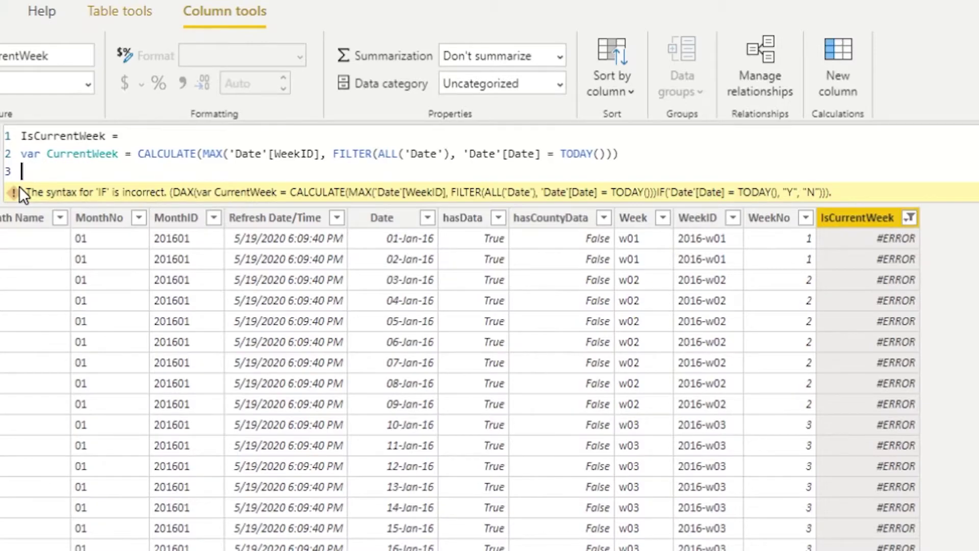
Add the missing closing parenthesis to the CurrentWeek definition and start a return statement below it after a blank line
{"action": "left_click", "coordinate": [645, 151]}
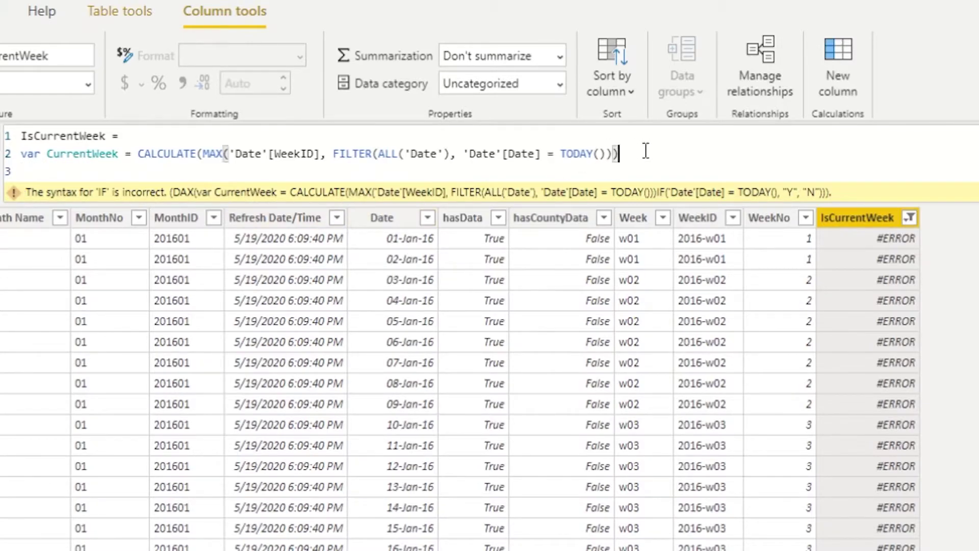
{"action": "type", "text": ")"}
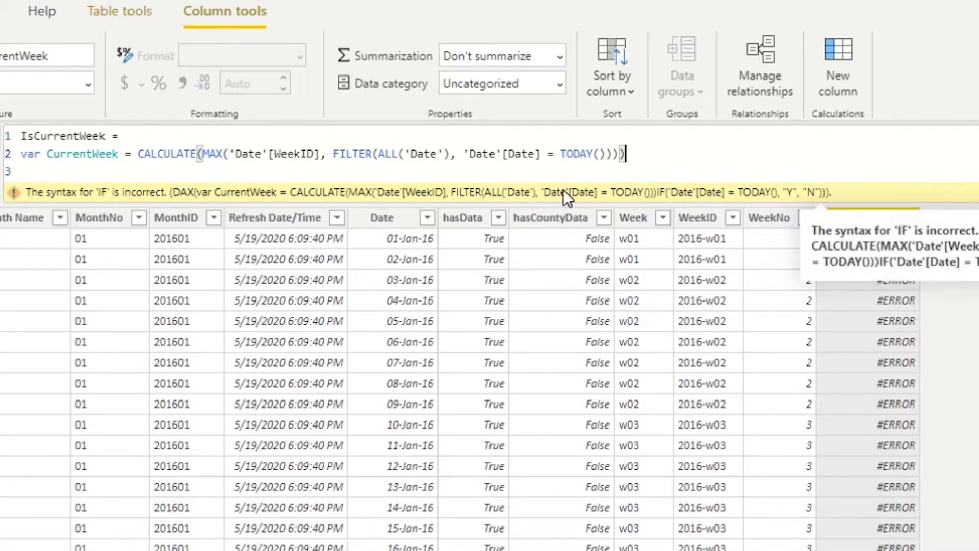
{"action": "key", "text": "Return"}
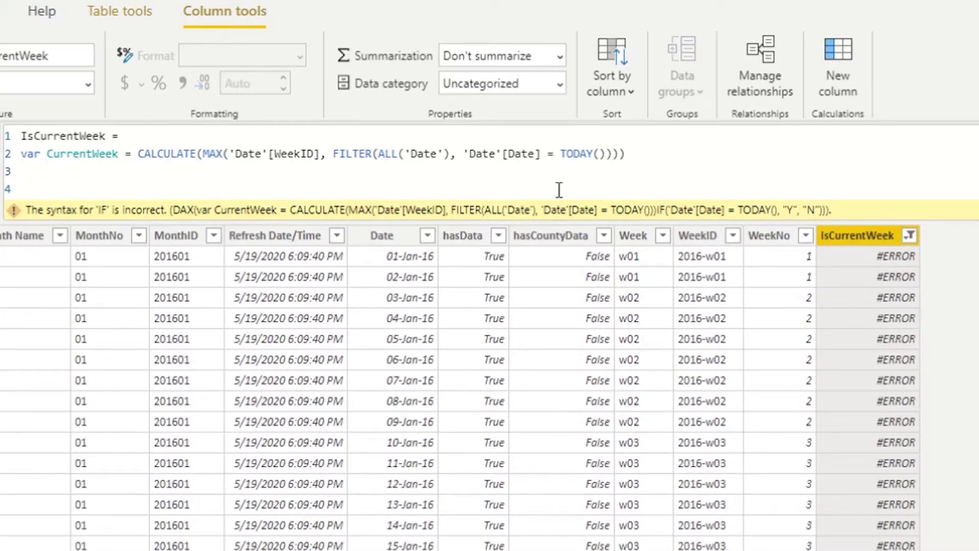
{"action": "key", "text": "Return"}
{"action": "type", "text": "return"}
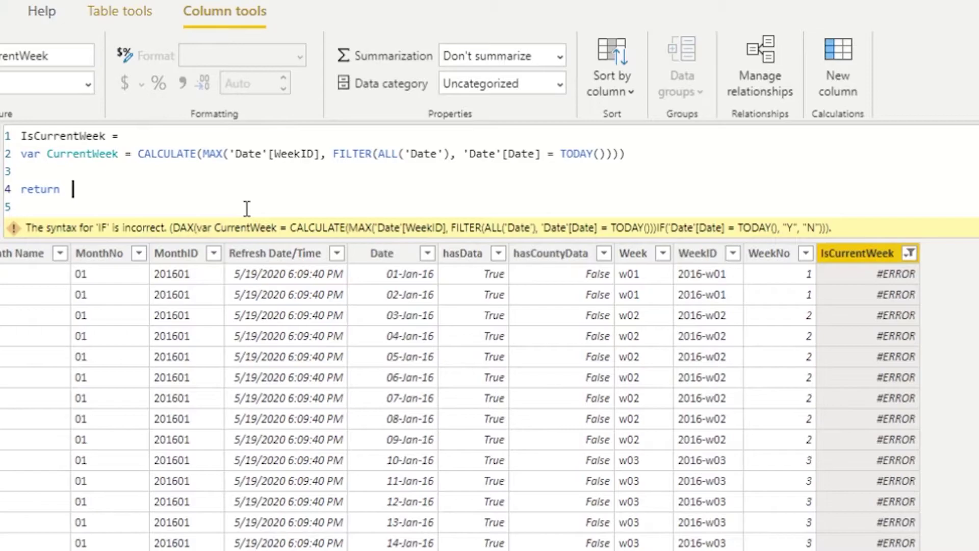
Begin an IF in the return statement with the logical test 'Date'[WeekID] = CurrentWeek
{"action": "type", "text": "IF("}
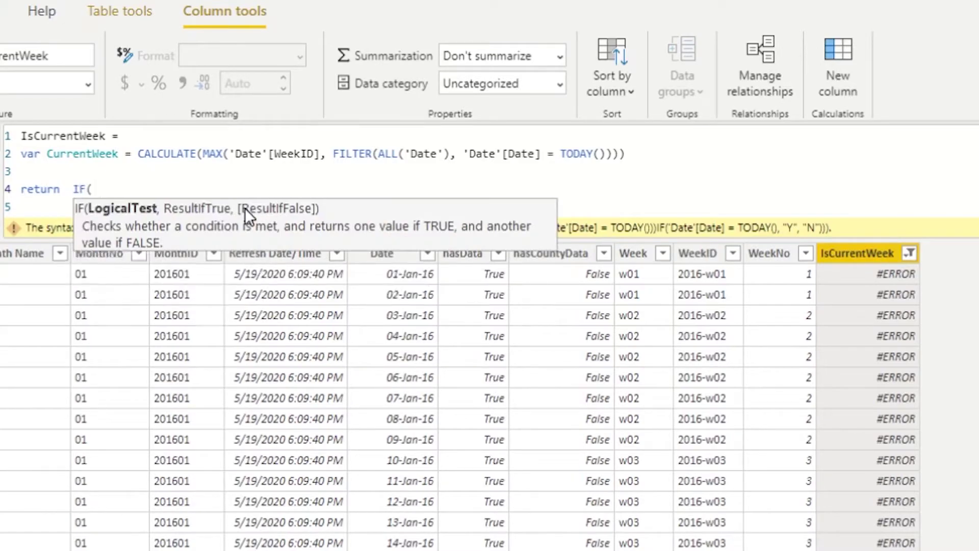
{"action": "type", "text": "date"}
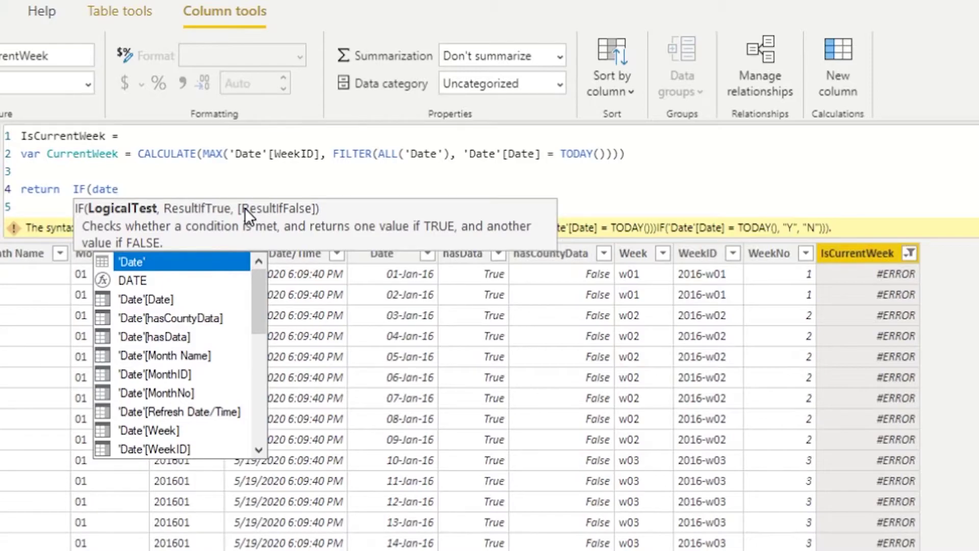
{"action": "key", "text": "Down"}
{"action": "key", "text": "Down"}
{"action": "key", "text": "Down"}
{"action": "key", "text": "Down"}
{"action": "key", "text": "Down"}
{"action": "key", "text": "Down"}
{"action": "key", "text": "Down"}
{"action": "key", "text": "Down"}
{"action": "key", "text": "Down"}
{"action": "key", "text": "Down"}
{"action": "key", "text": "Tab"}
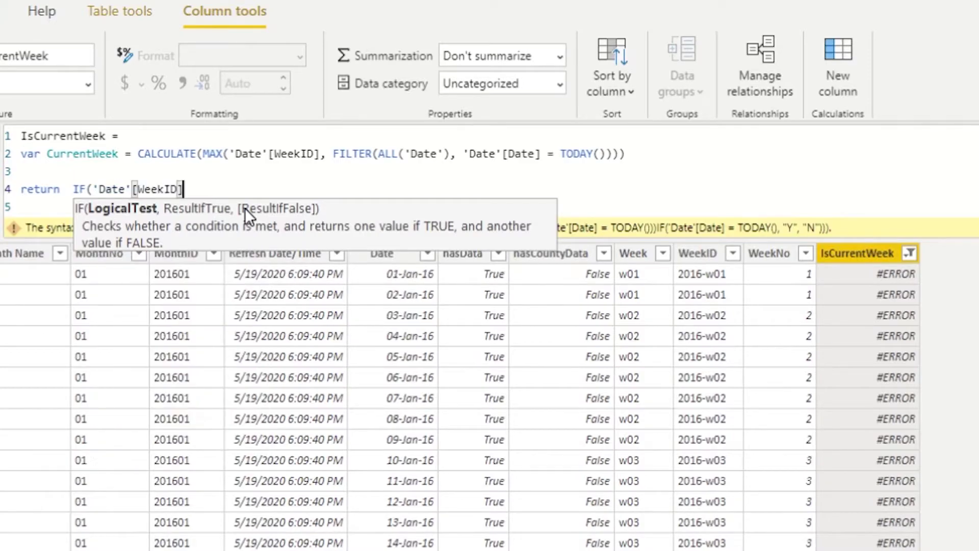
{"action": "type", "text": "= cur"}
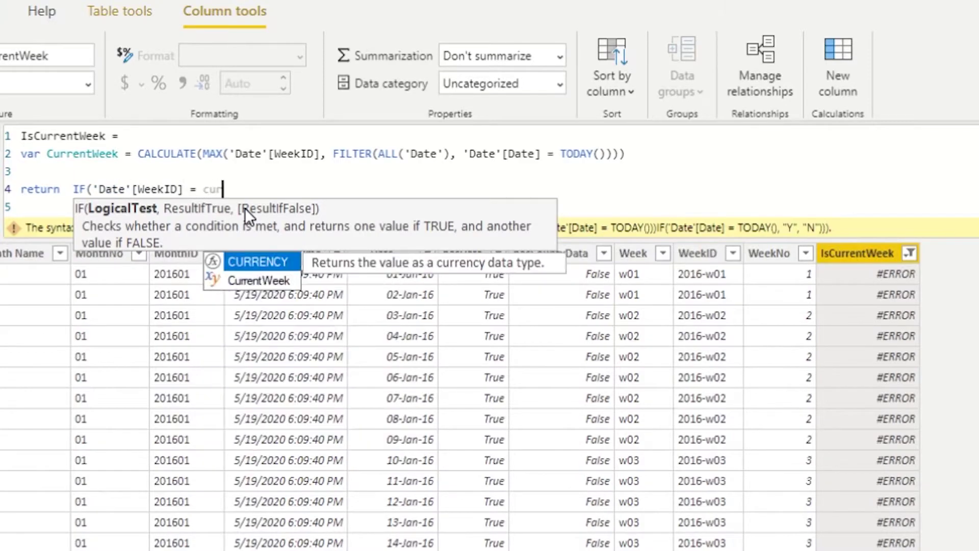
{"action": "type", "text": "r"}
{"action": "key", "text": "Down"}
{"action": "key", "text": "Tab"}
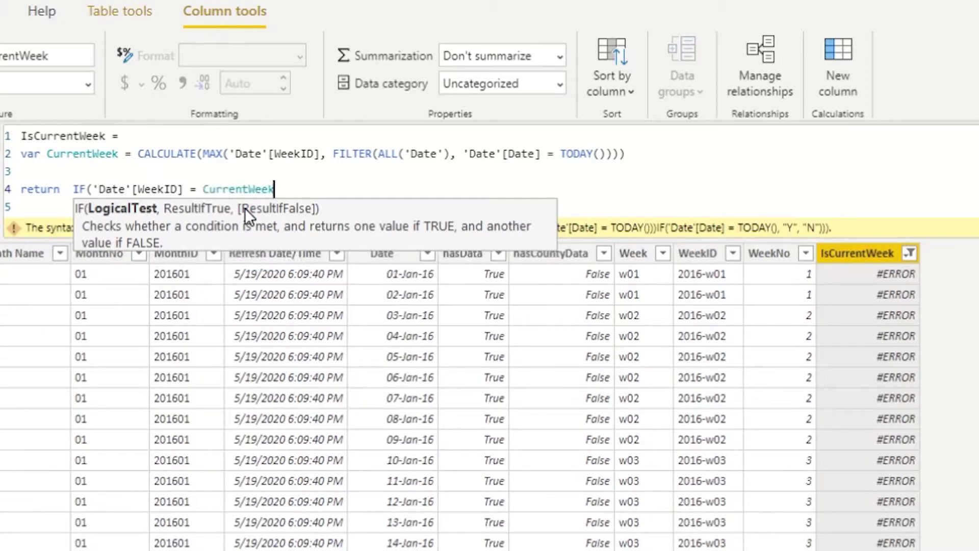
Complete the IF so it returns "Y" when the weeks match and "N" otherwise, and commit the IsCurrentWeek formula
{"action": "type", "text": ", \"Y\", "}
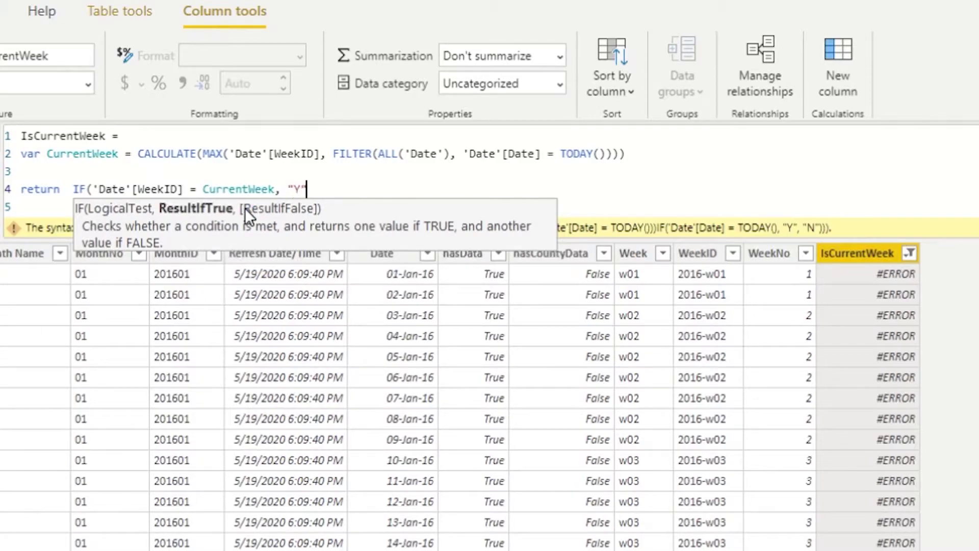
{"action": "type", "text": "\"N"}
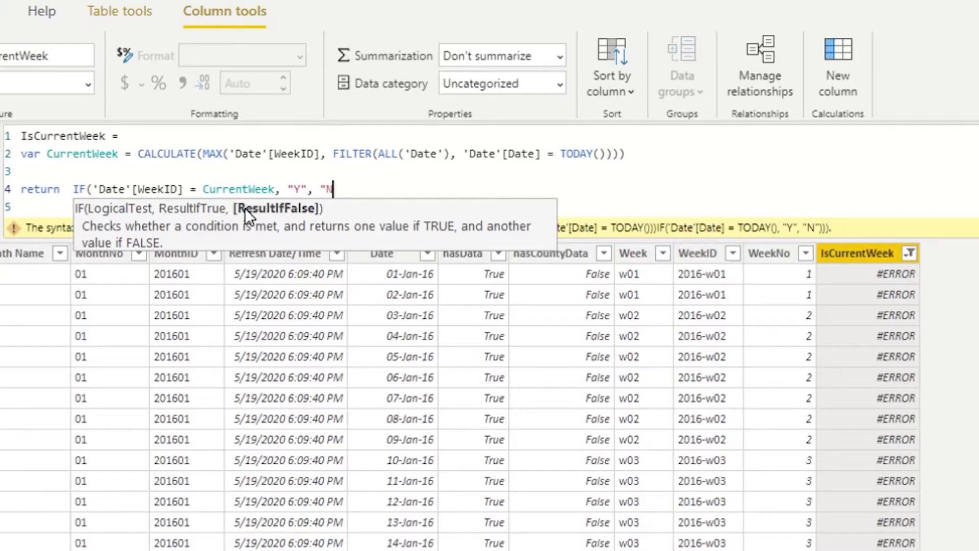
{"action": "type", "text": "\")"}
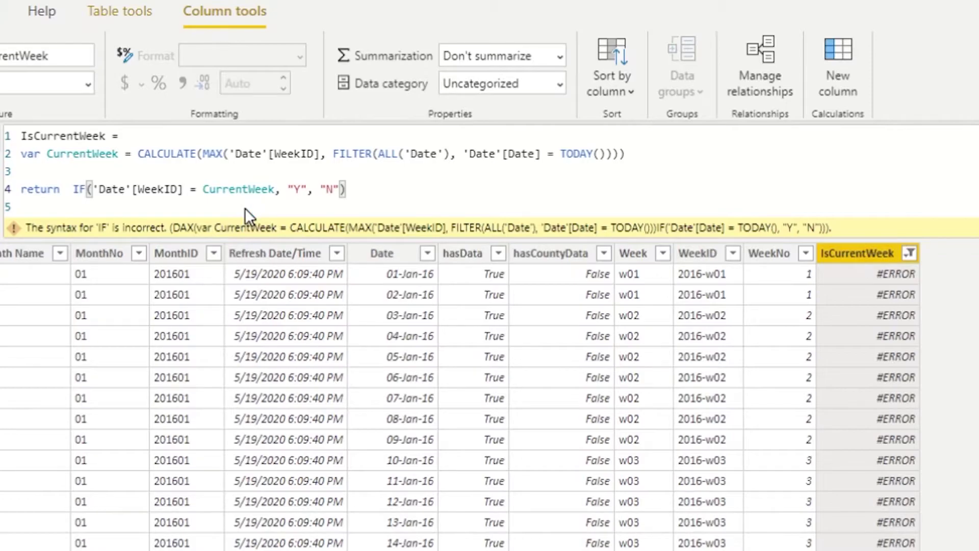
{"action": "key", "text": "Return"}
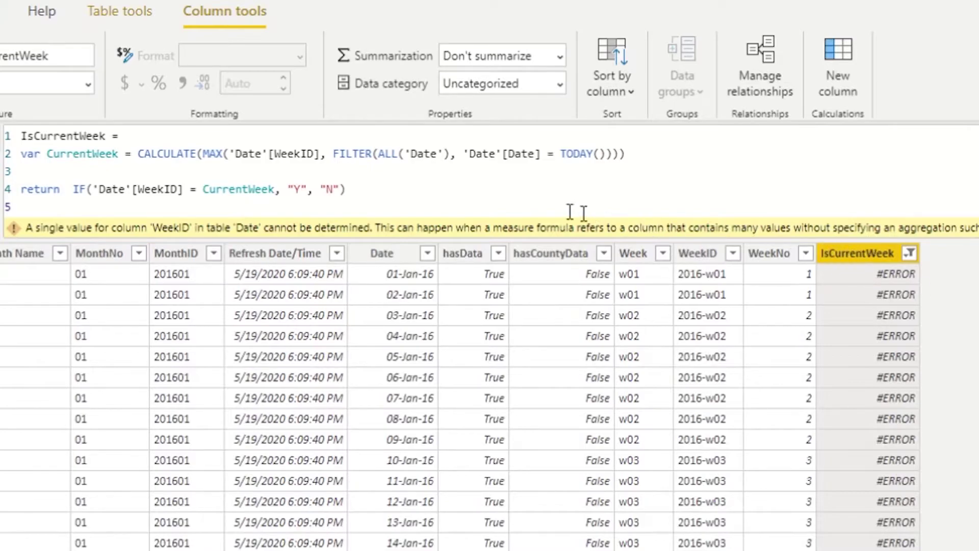
Fix the CurrentWeek definition by removing the extra final parenthesis and closing MAX right after 'Date'[WeekID]
{"action": "left_click", "coordinate": [448, 194]}
{"action": "key", "text": "ctrl+z"}
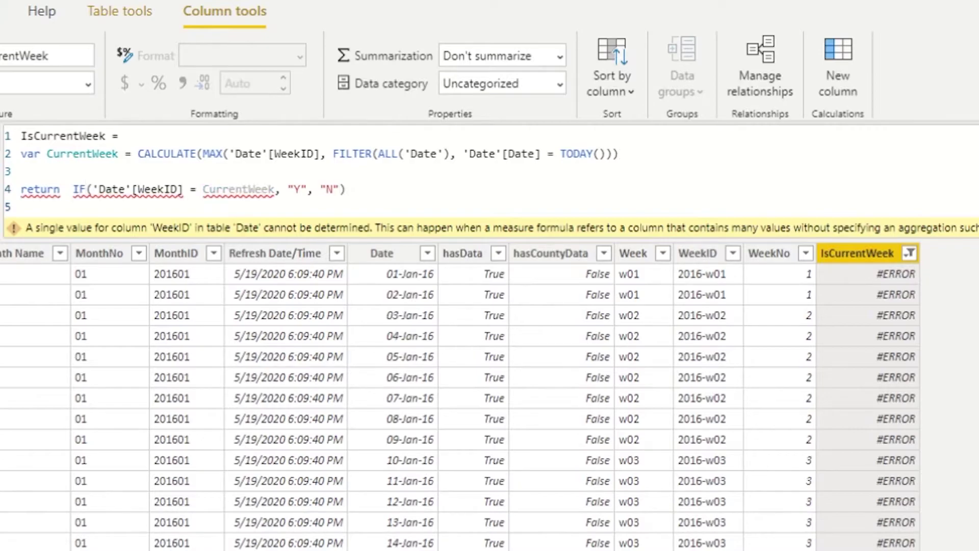
{"action": "left_click", "coordinate": [321, 157]}
{"action": "type", "text": ")"}
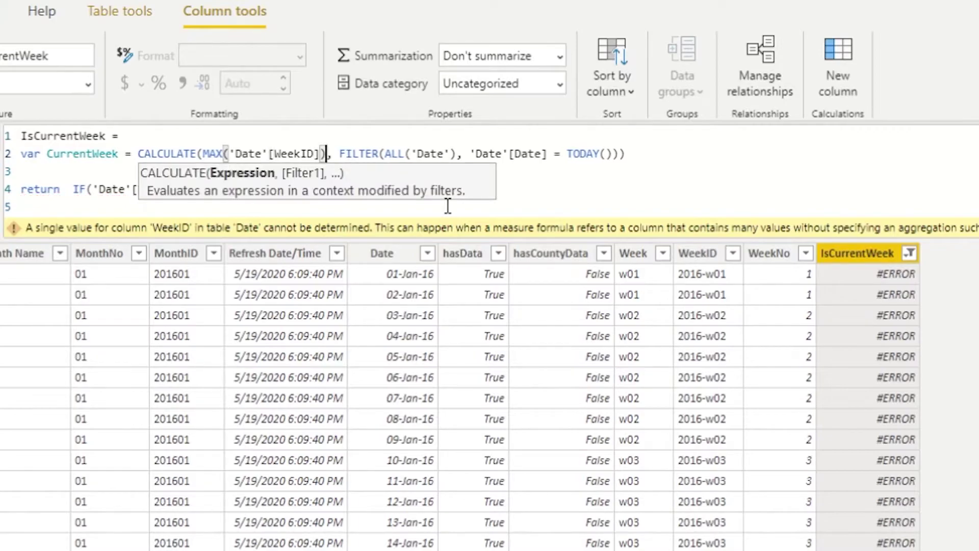
{"action": "left_click", "coordinate": [668, 154]}
{"action": "left_click", "coordinate": [488, 189]}
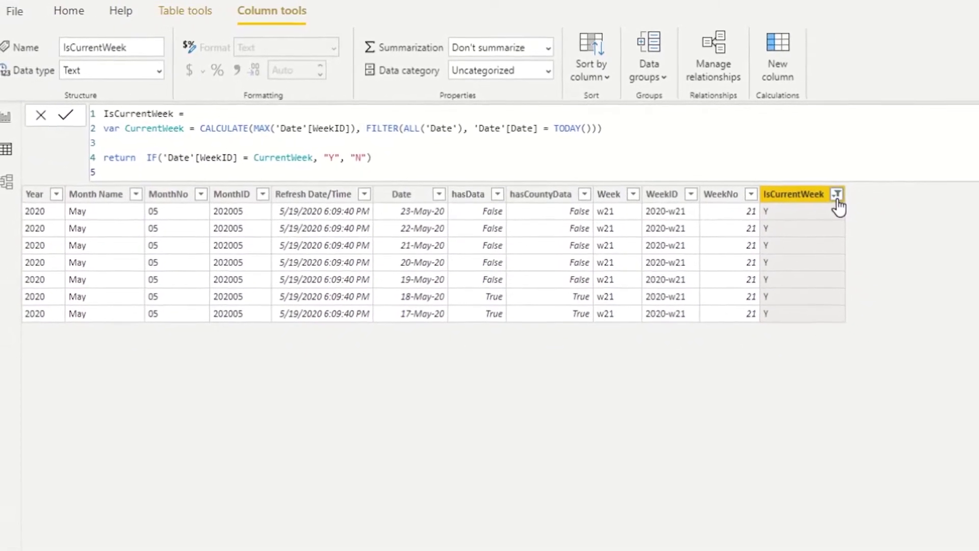
Clear the filter on the IsCurrentWeek column so all dates are included
{"action": "left_click", "coordinate": [845, 199]}
{"action": "left_click", "coordinate": [878, 370]}
{"action": "left_click", "coordinate": [888, 353]}
{"action": "left_click", "coordinate": [905, 358]}
{"action": "left_click", "coordinate": [967, 407]}
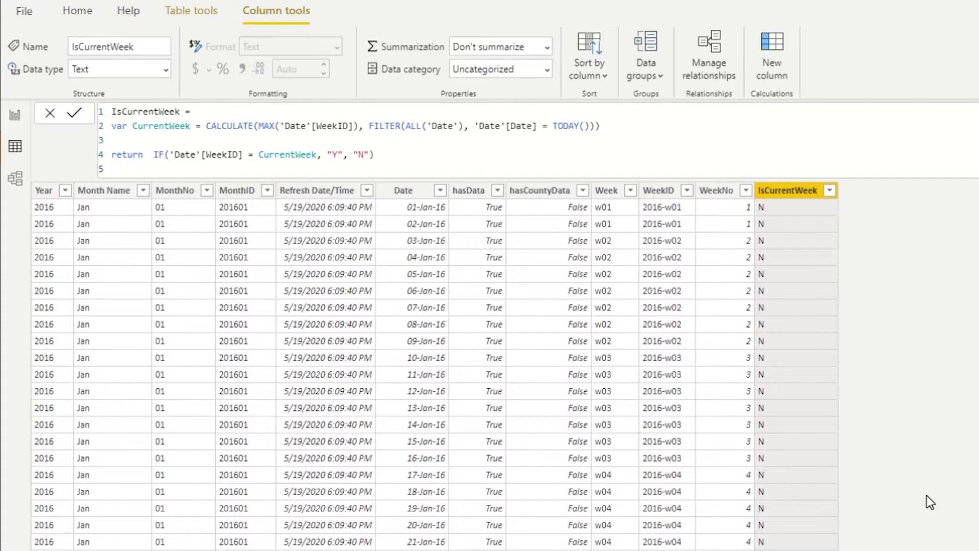
Add a new calculated column to the Date table and name it IsLast7Days
{"action": "right_click", "coordinate": [807, 193]}
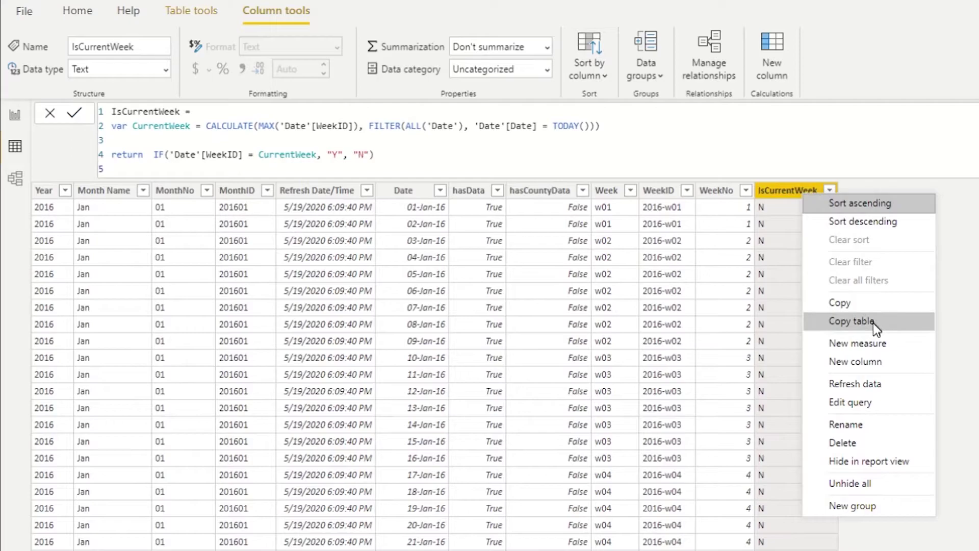
{"action": "key", "text": "Escape"}
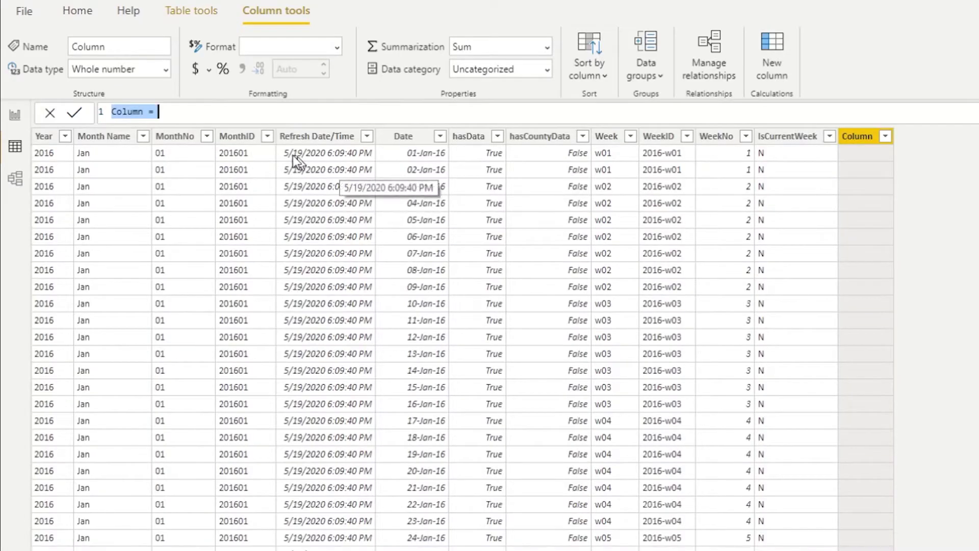
{"action": "double_click", "coordinate": [127, 111]}
{"action": "type", "text": "IsLast7Days"}
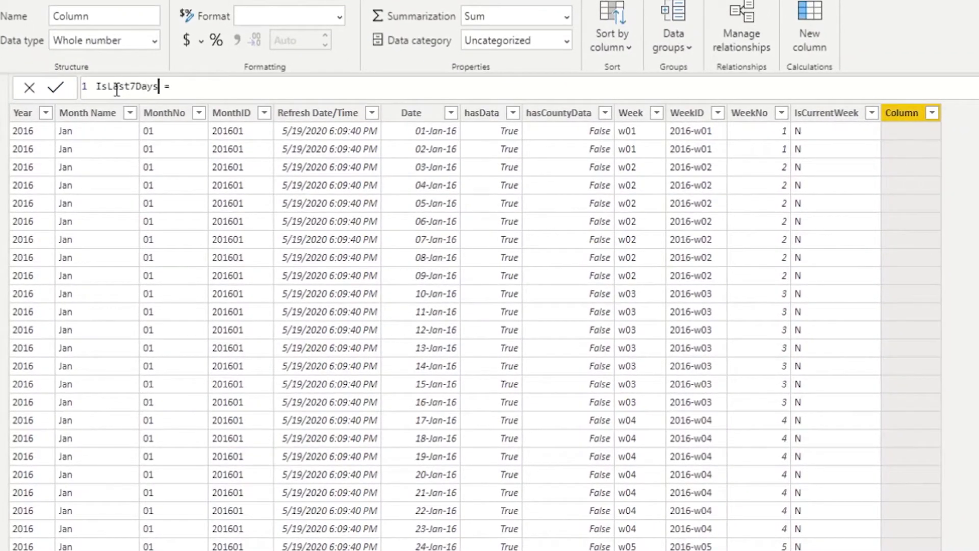
Define IsLast7Days as TODAY() - 'Date'[Date] and commit the formula
{"action": "left_click", "coordinate": [276, 91]}
{"action": "type", "text": "tod"}
{"action": "key", "text": "Tab"}
{"action": "type", "text": ")"}
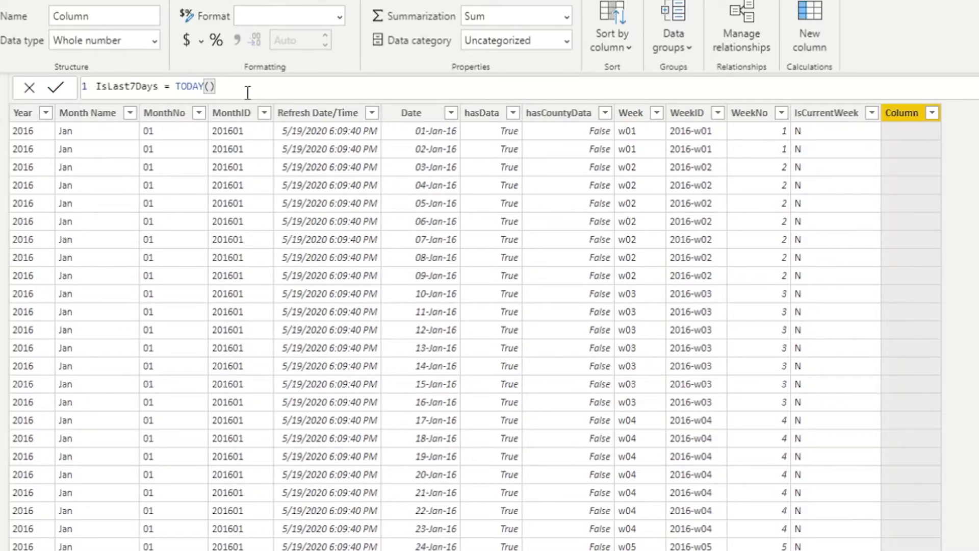
{"action": "type", "text": " - date"}
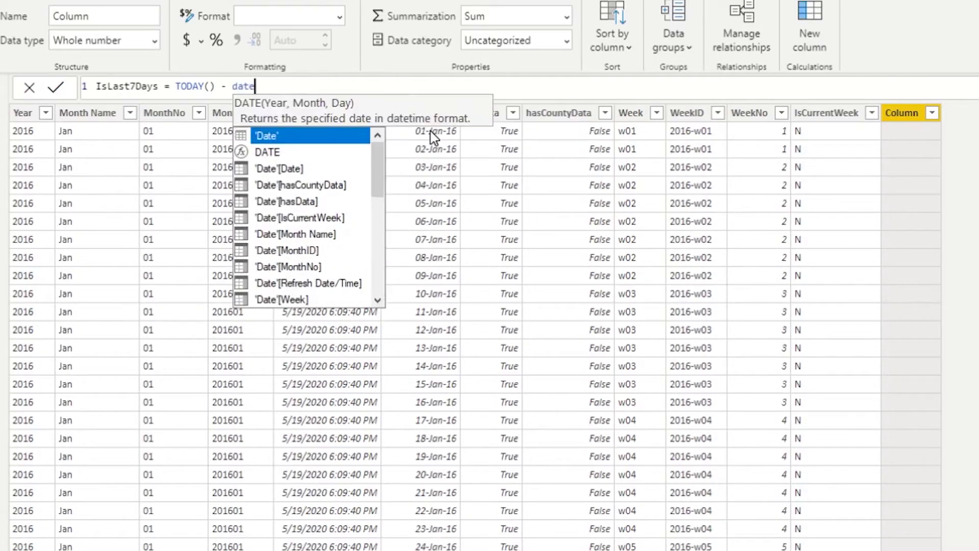
{"action": "key", "text": "Down"}
{"action": "key", "text": "Down"}
{"action": "key", "text": "Tab"}
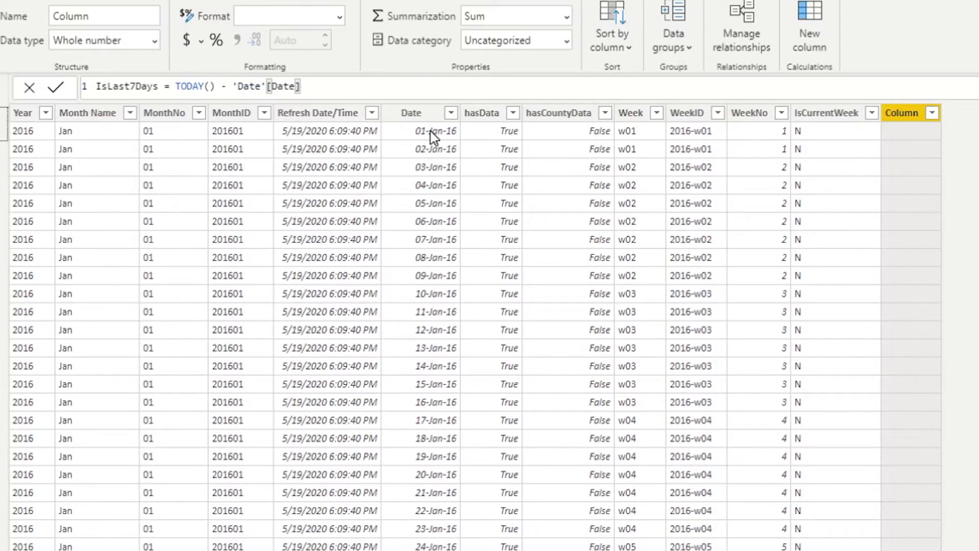
{"action": "left_click", "coordinate": [972, 255]}
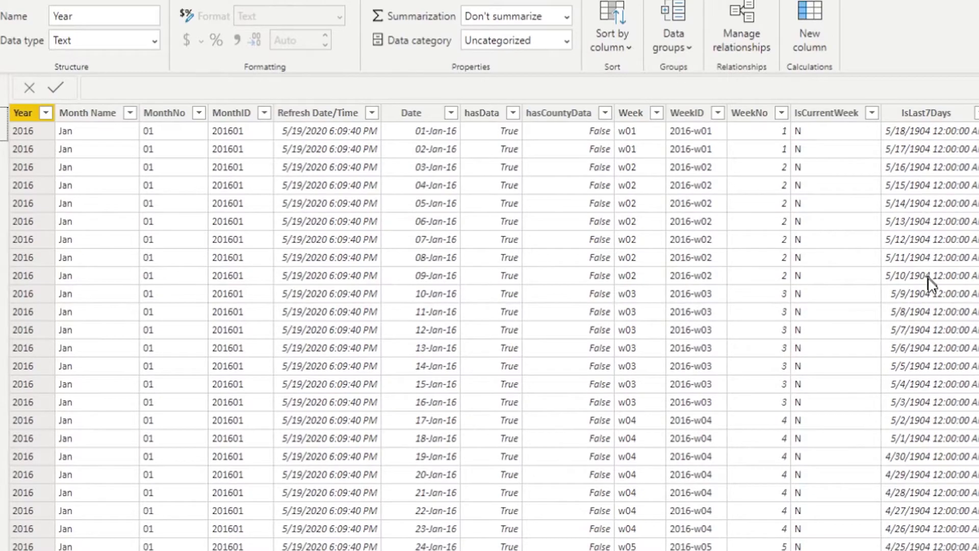
Set the data type of the IsLast7Days column to Whole number
{"action": "left_click", "coordinate": [928, 120]}
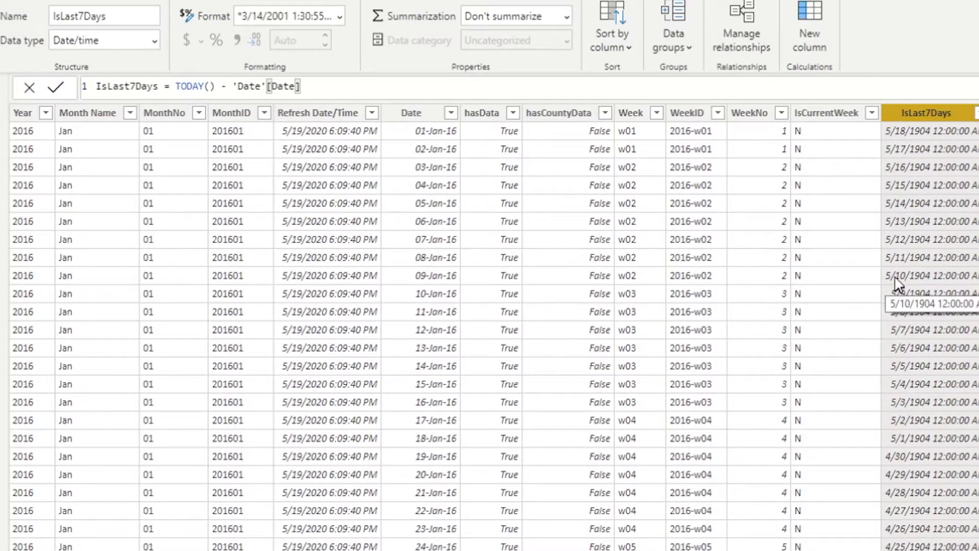
{"action": "left_click", "coordinate": [154, 42]}
{"action": "key", "text": "Escape"}
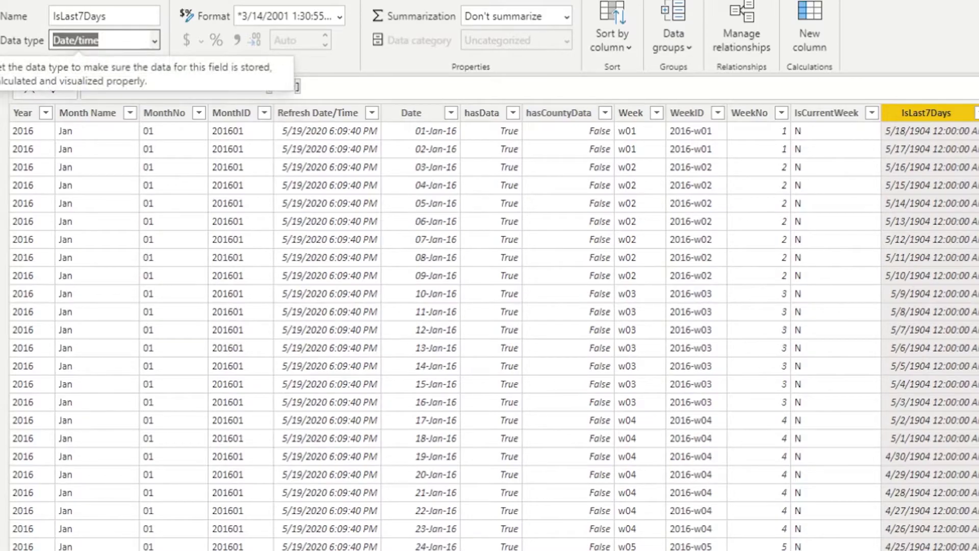
{"action": "key", "text": "Up"}
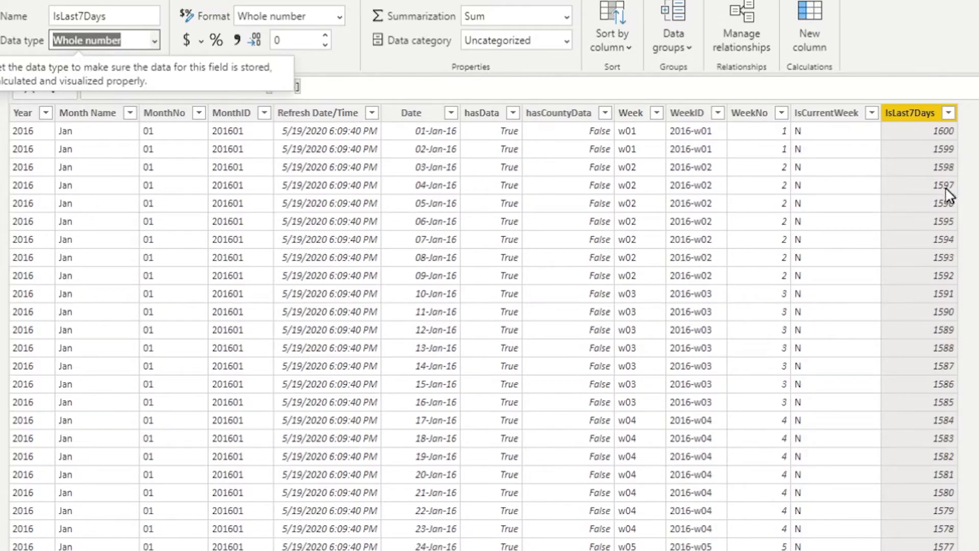
{"action": "left_click", "coordinate": [909, 116]}
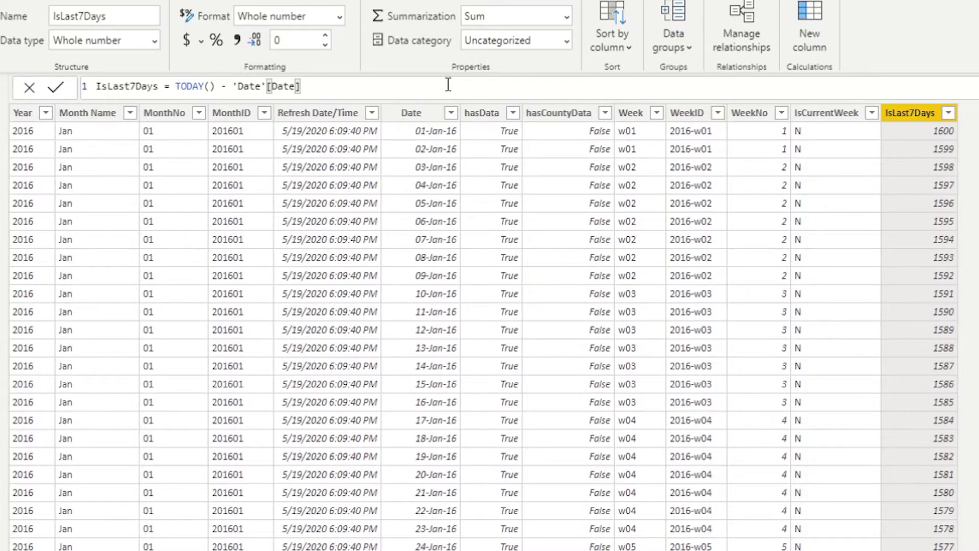
Move the IsLast7Days expression to a new line and store it in a variable named datedelta
{"action": "left_click", "coordinate": [176, 86]}
{"action": "key", "text": "shift+Return"}
{"action": "type", "text": "var "}
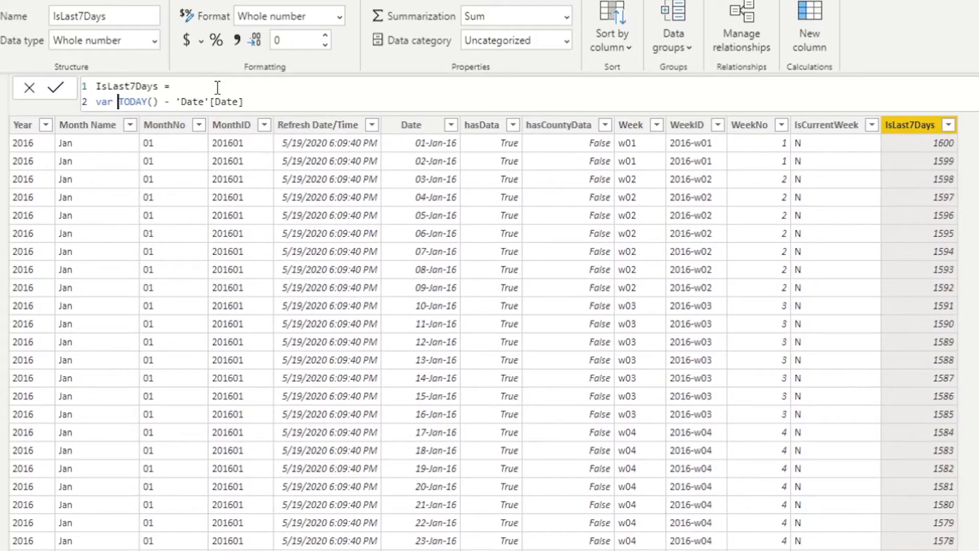
{"action": "type", "text": "dated"}
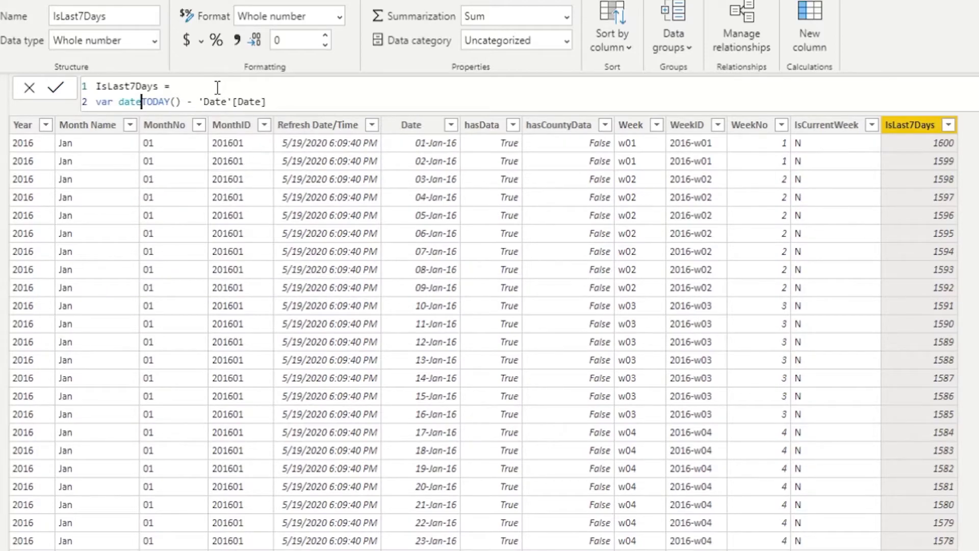
{"action": "type", "text": "elta ="}
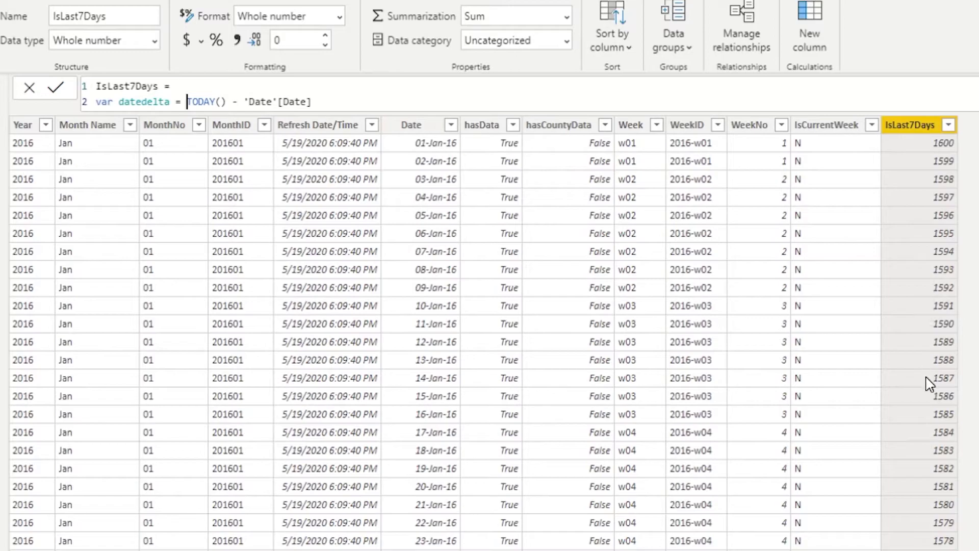
Start a return statement with an IF function below the datedelta variable, separated by a blank line
{"action": "left_click", "coordinate": [340, 102]}
{"action": "key", "text": "shift+Return"}
{"action": "key", "text": "shift+Return"}
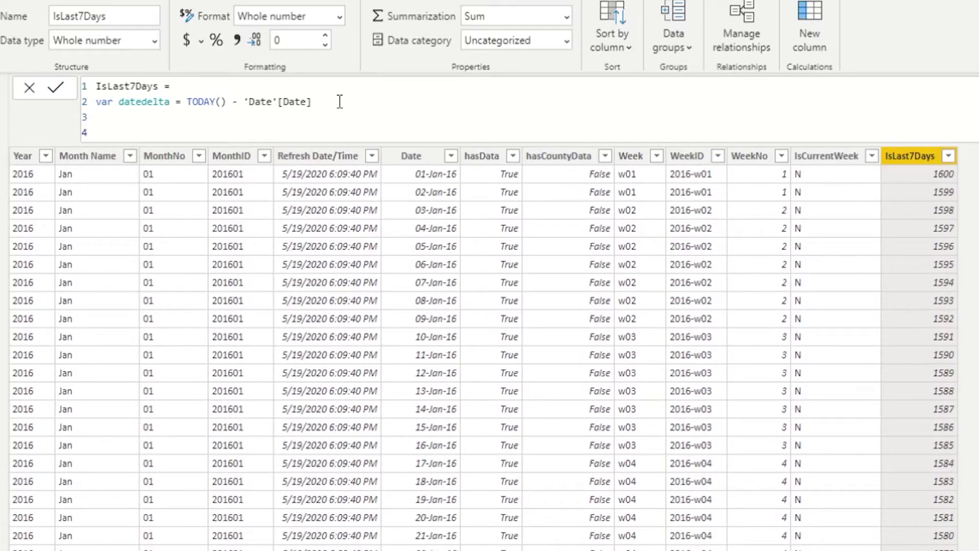
{"action": "type", "text": "return if"}
{"action": "key", "text": "Tab"}
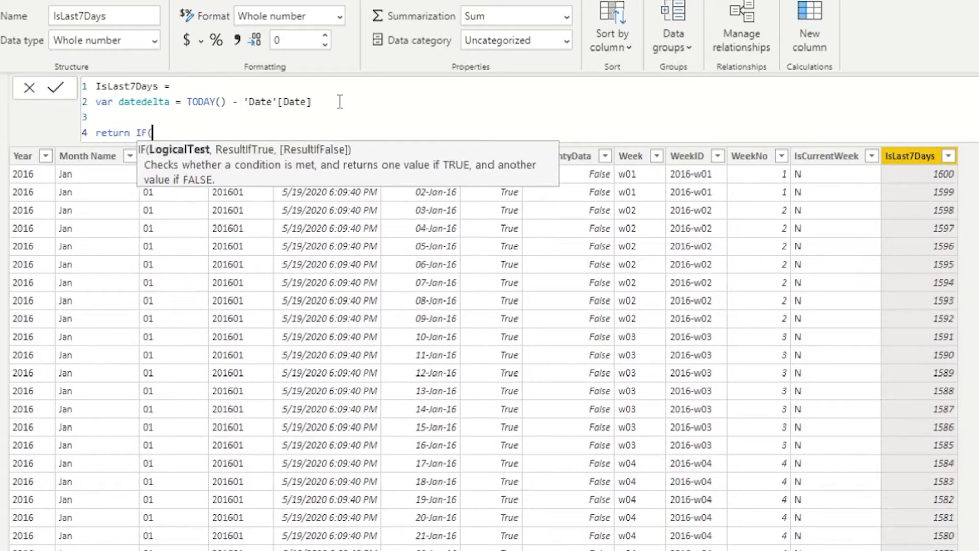
Complete the IF with the test datedelta>0 && datedelta<8, returning "Y" if true and "N" otherwise, and commit the formula
{"action": "type", "text": "d"}
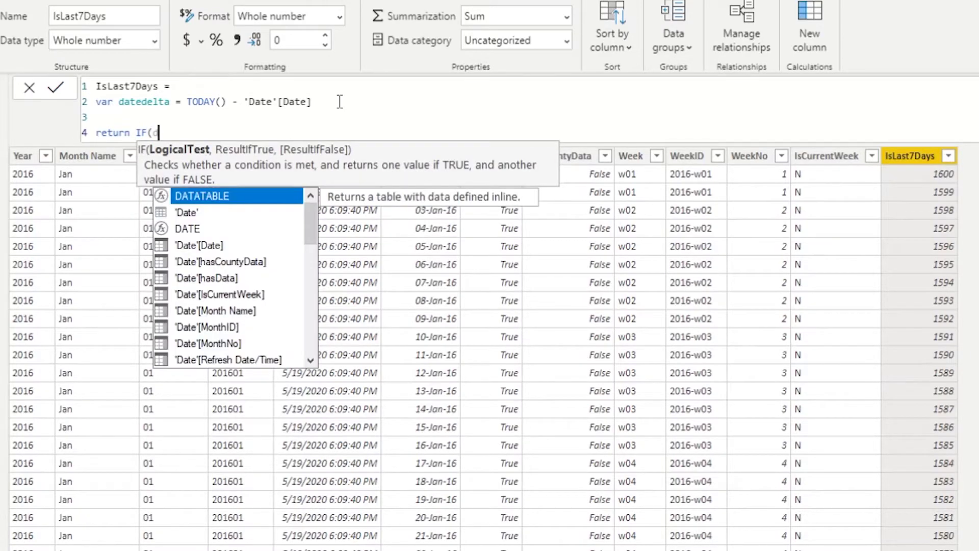
{"action": "type", "text": "atedelta"}
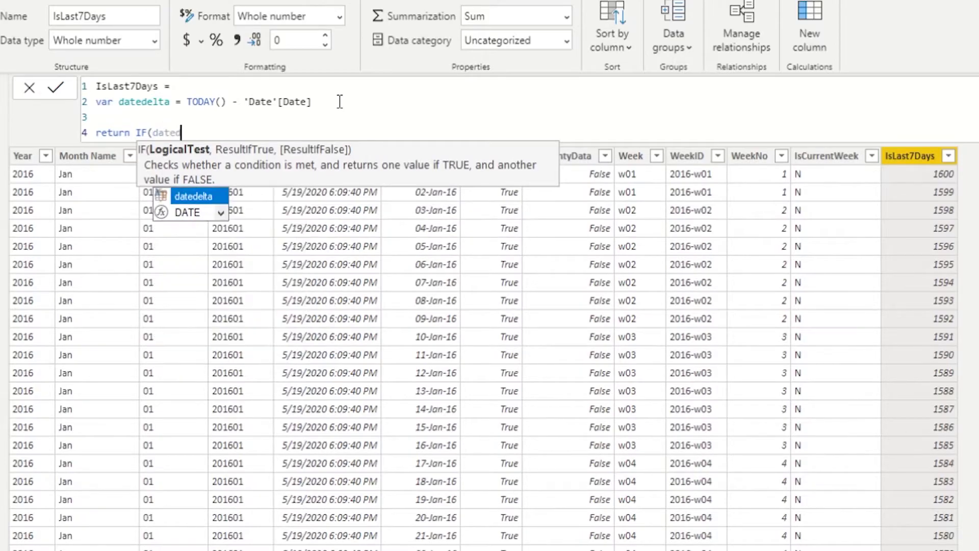
{"action": "key", "text": "Tab"}
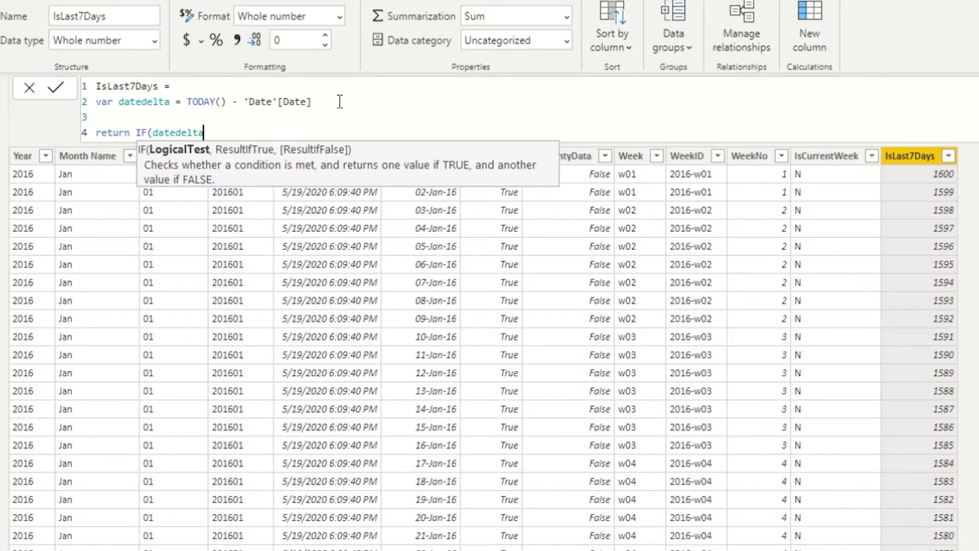
{"action": "type", "text": ">"}
{"action": "type", "text": "0"}
{"action": "type", "text": "&&"}
{"action": "type", "text": " datede"}
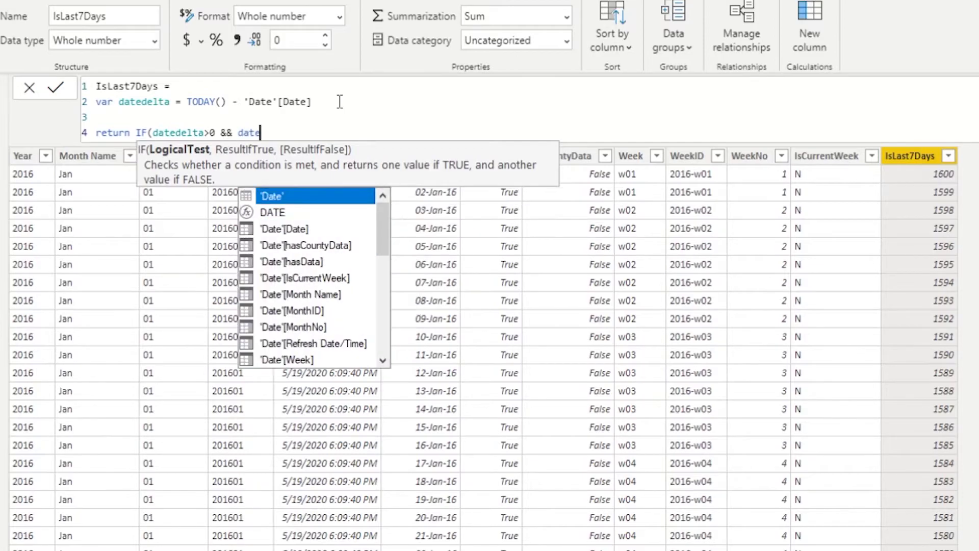
{"action": "key", "text": "Tab"}
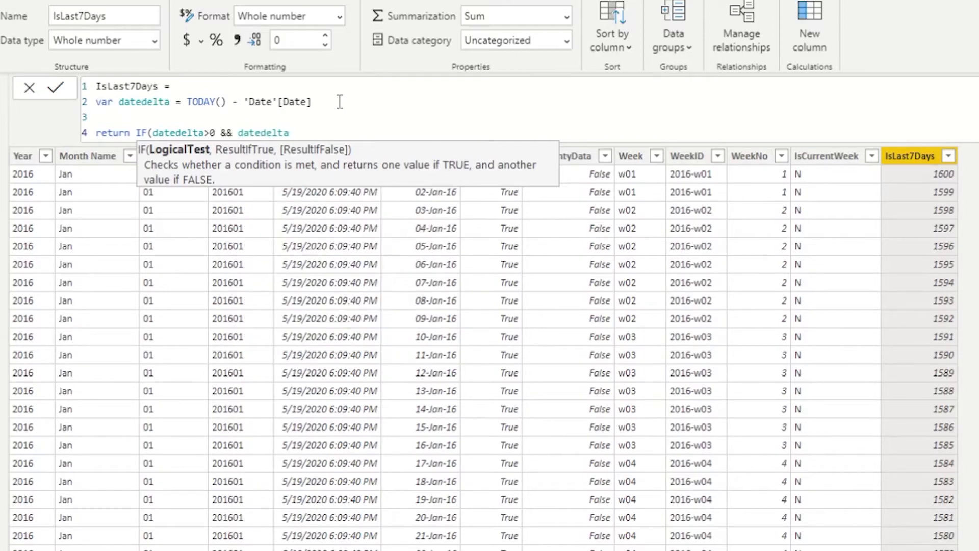
{"action": "type", "text": "<8, \"Y"}
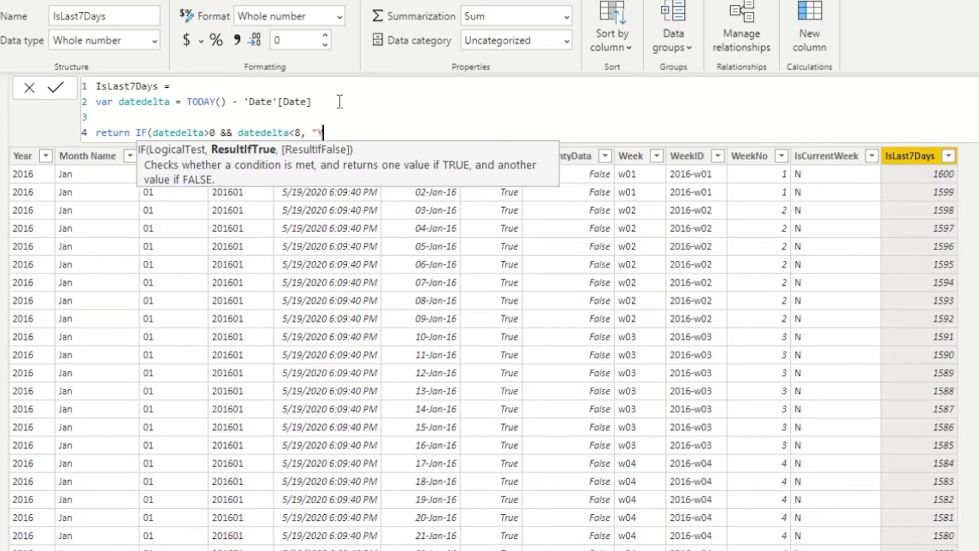
{"action": "type", "text": "\", \"N\""}
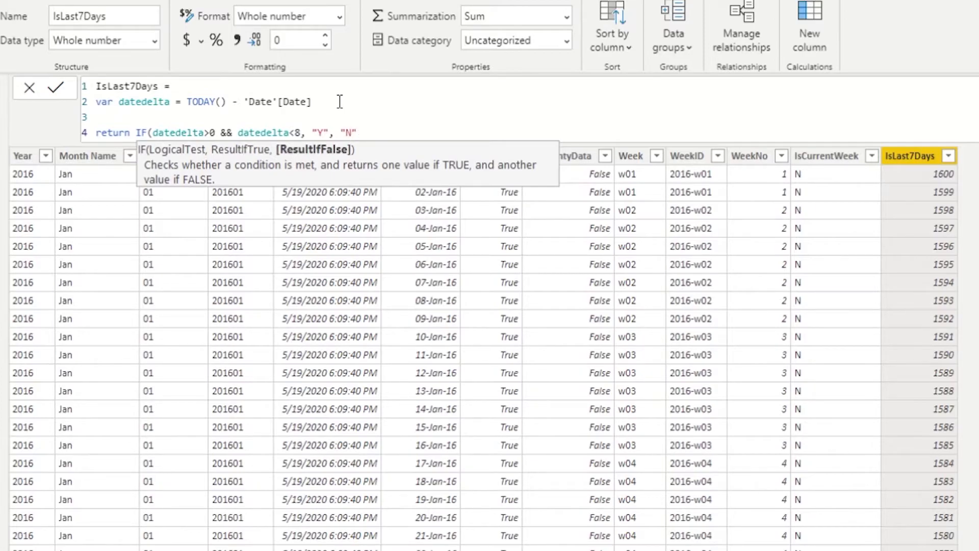
{"action": "type", "text": ")"}
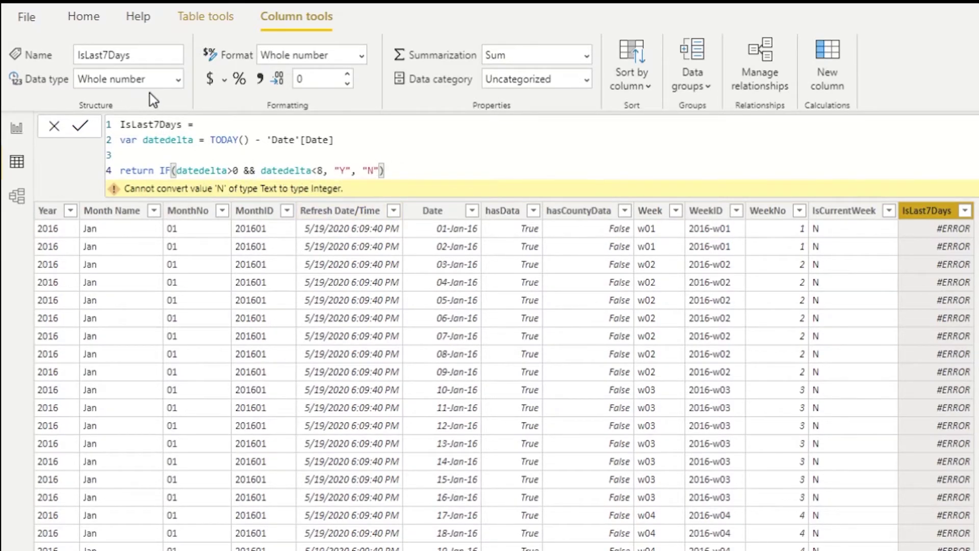
Set the IsLast7Days column's data type to Text and filter the column to Y
{"action": "left_click", "coordinate": [178, 80]}
{"action": "left_click", "coordinate": [138, 256]}
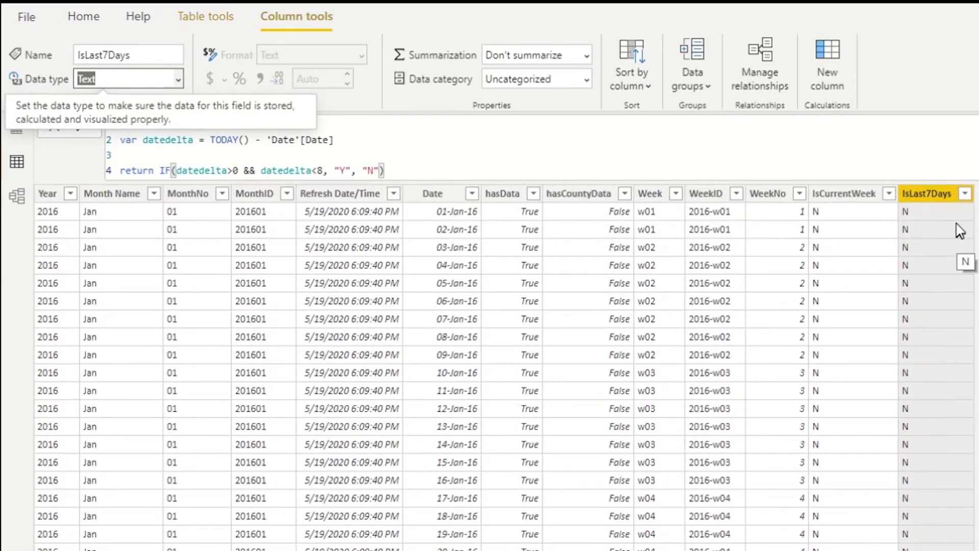
{"action": "left_click", "coordinate": [965, 195]}
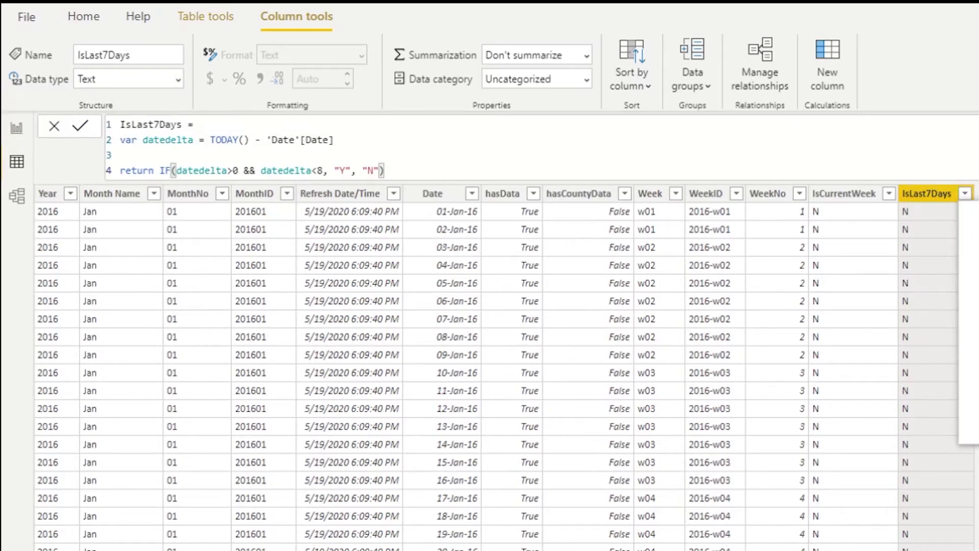
{"action": "left_click", "coordinate": [971, 431]}
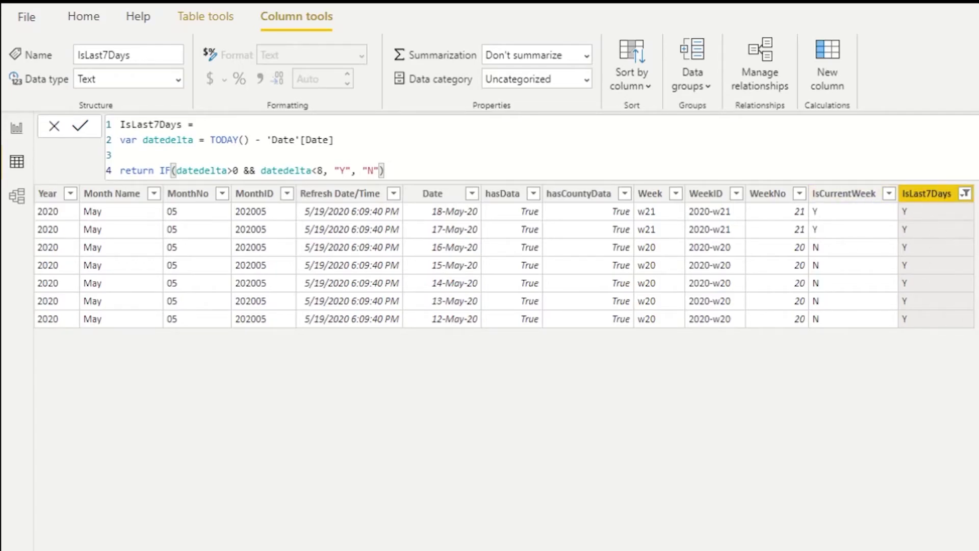
Clear the filter on the IsLast7Days column and return to the report view with its filters expanded
{"action": "left_click", "coordinate": [965, 194]}
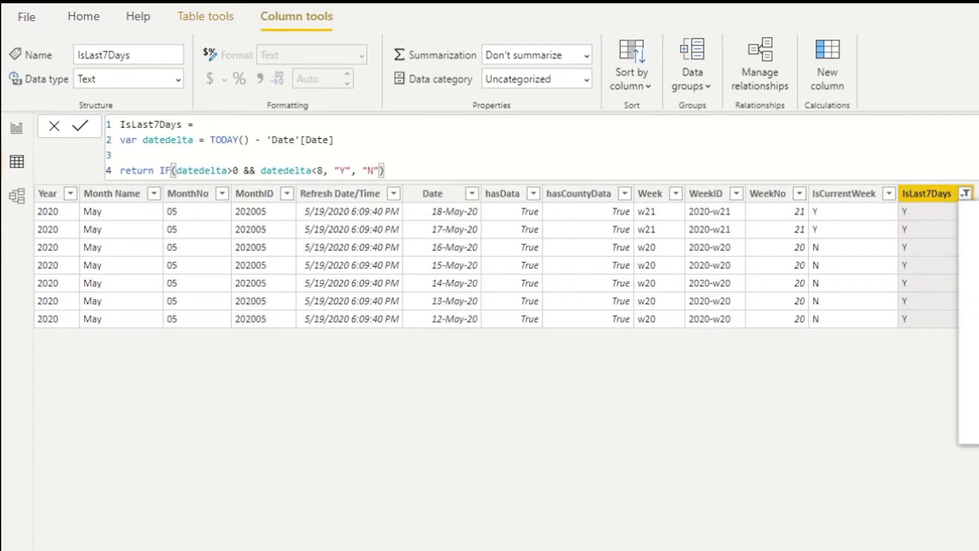
{"action": "left_click", "coordinate": [970, 240]}
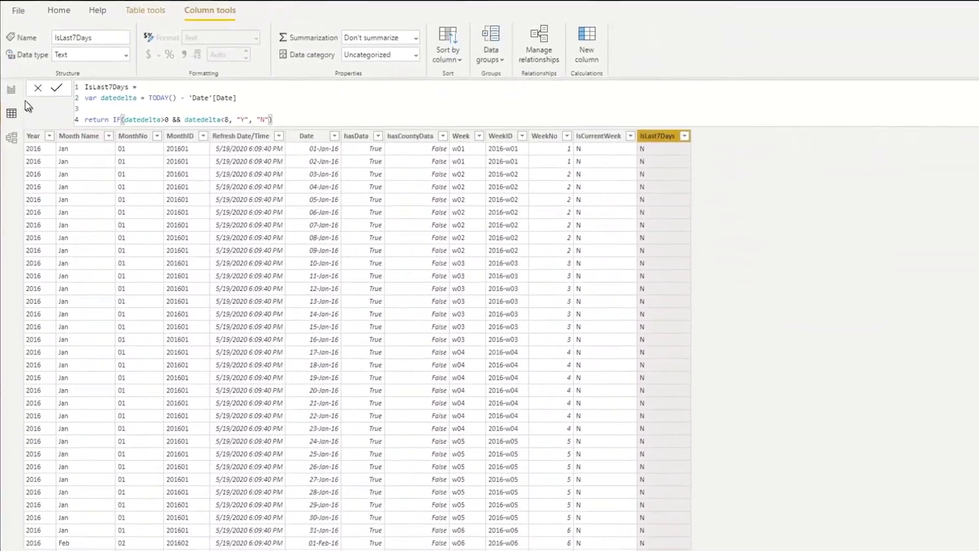
{"action": "left_click", "coordinate": [11, 89]}
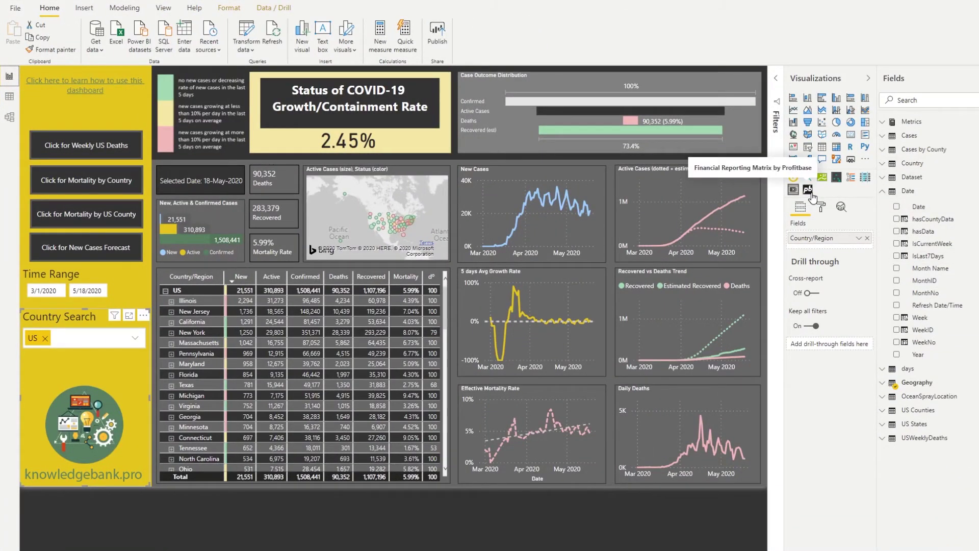
{"action": "left_click", "coordinate": [776, 80]}
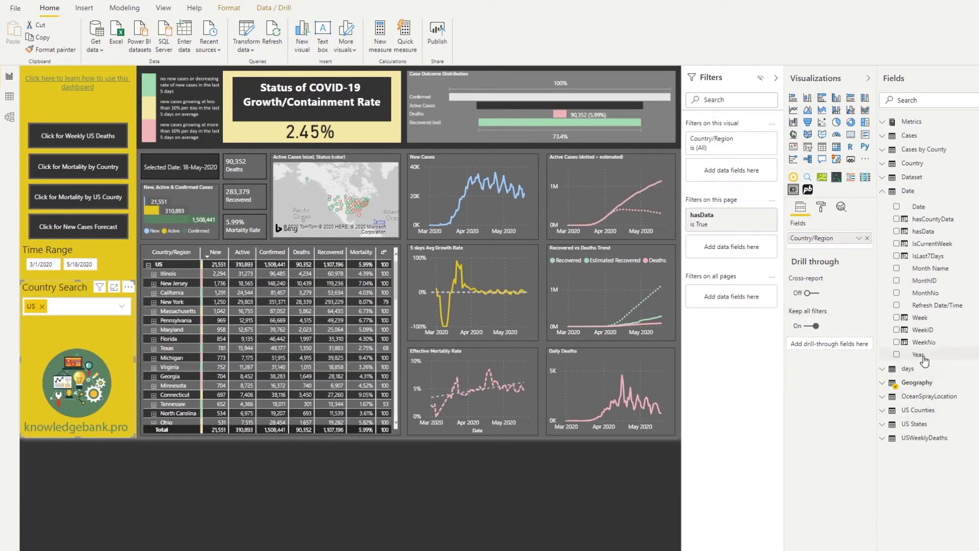
Try a page-level filter on IsCurrentWeek set to Y across the dashboard visuals and remove it again
{"action": "left_click_drag", "start_coordinate": [950, 249], "coordinate": [755, 256]}
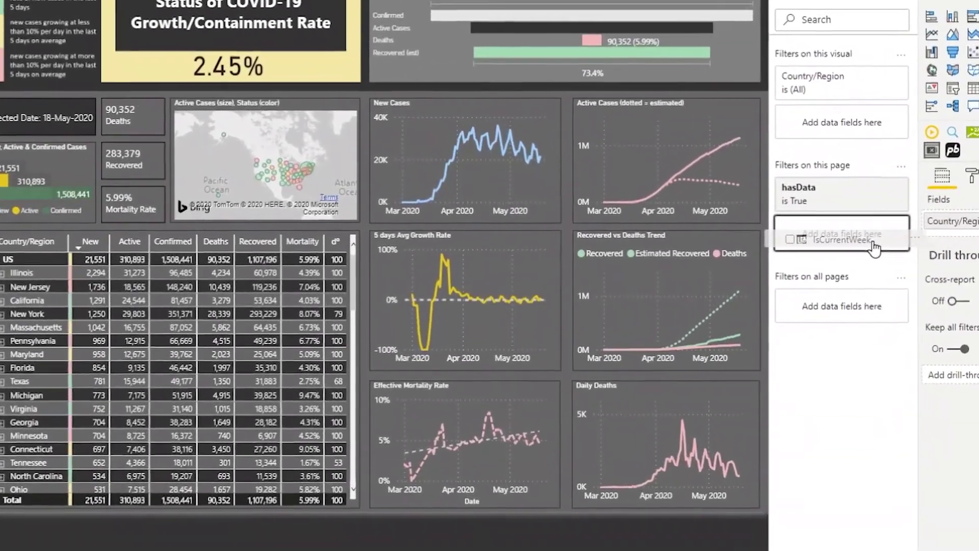
{"action": "left_click_drag", "start_coordinate": [875, 249], "coordinate": [872, 250]}
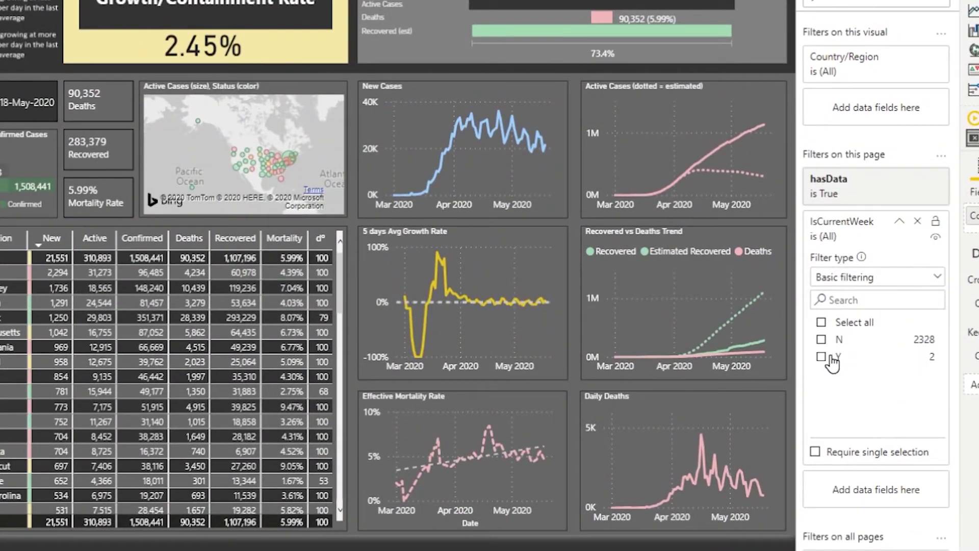
{"action": "left_click", "coordinate": [829, 357]}
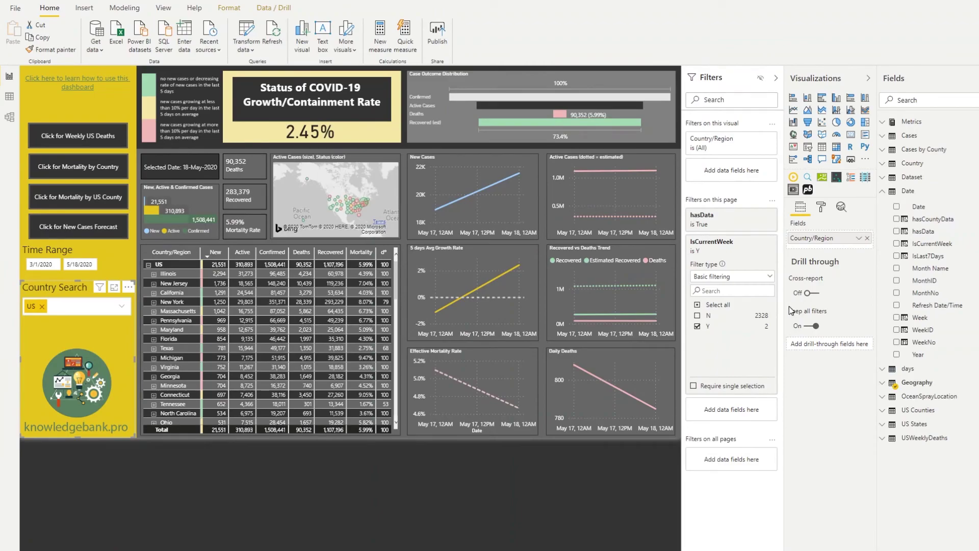
{"action": "mouse_move", "coordinate": [789, 310]}
{"action": "left_click", "coordinate": [757, 242]}
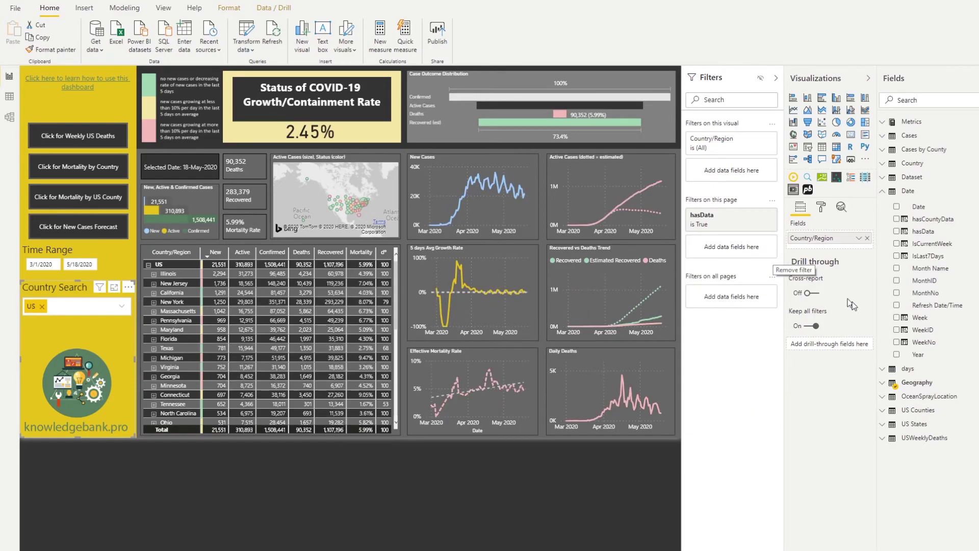
Add a page-level filter on IsLast7Days set to Y and collapse the filters to view the charts
{"action": "left_click_drag", "start_coordinate": [949, 261], "coordinate": [735, 250]}
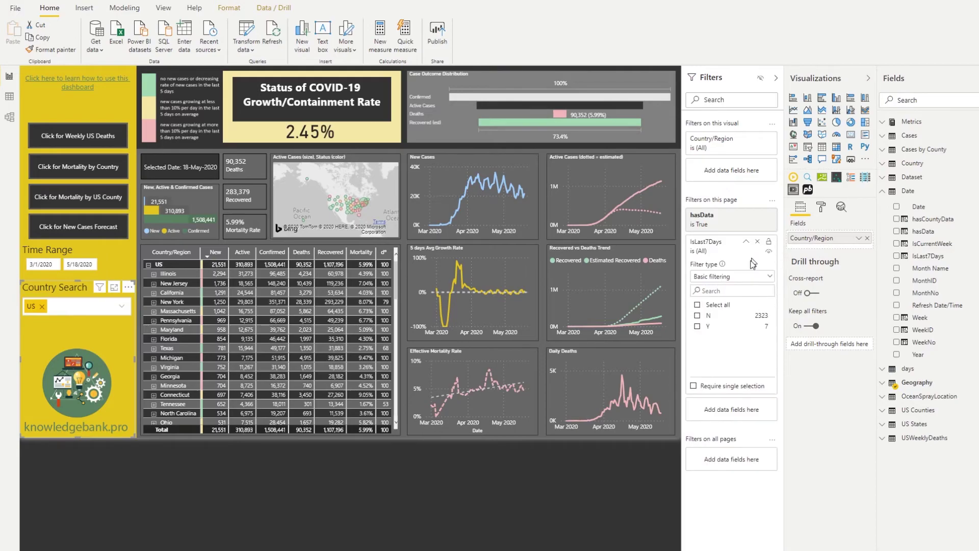
{"action": "left_click", "coordinate": [698, 326]}
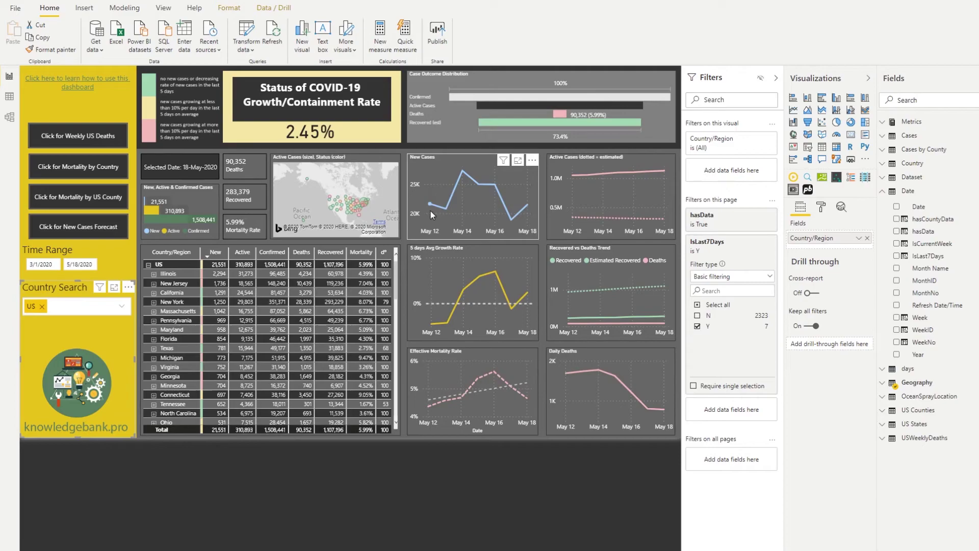
{"action": "mouse_move", "coordinate": [430, 211]}
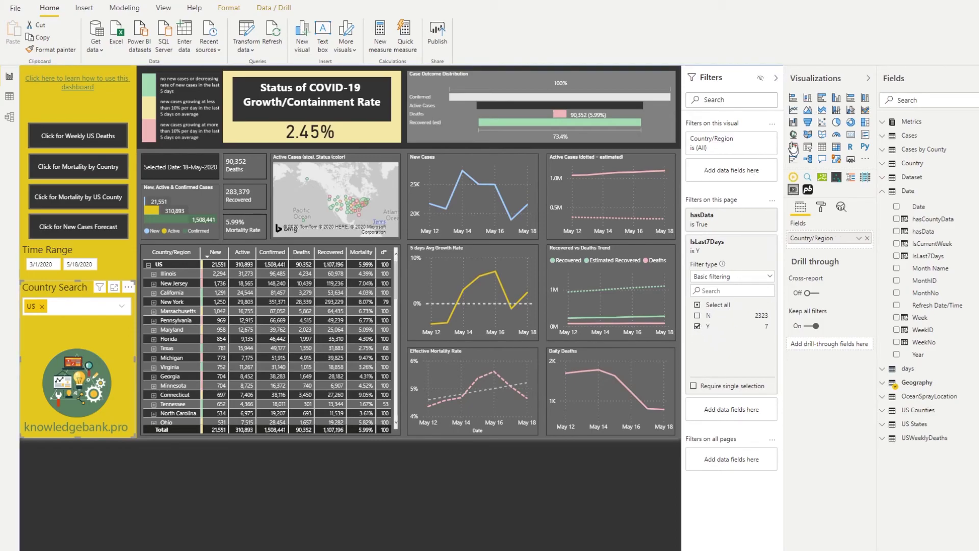
{"action": "left_click", "coordinate": [776, 78]}
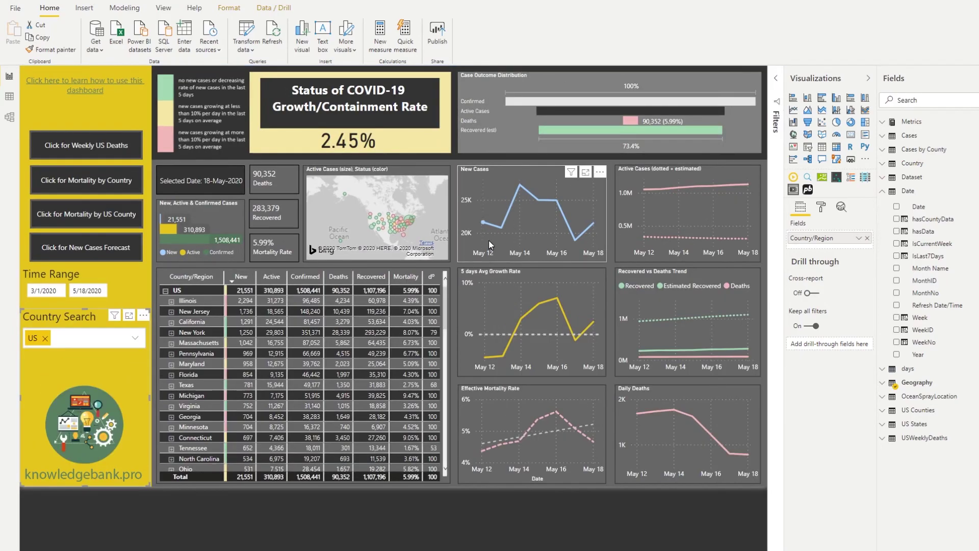